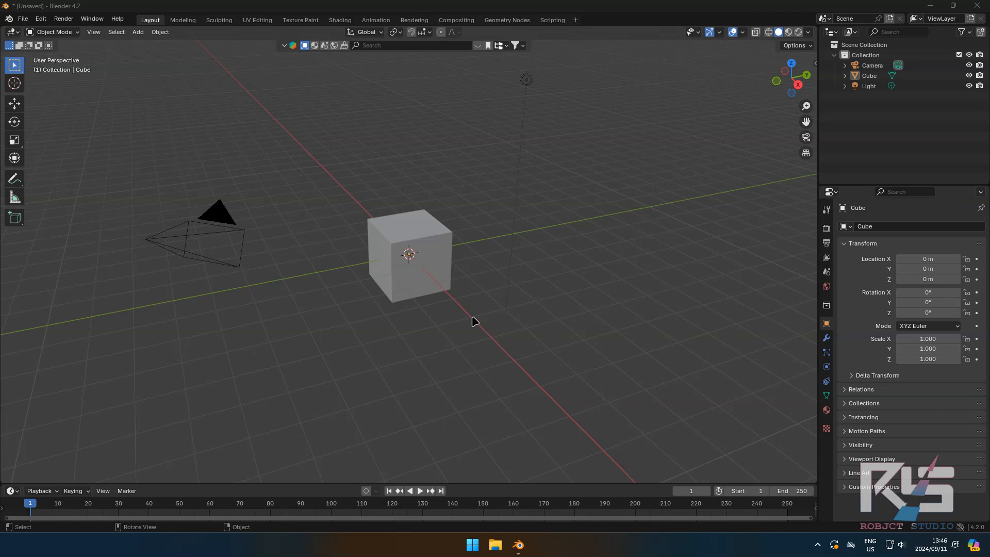
Step: Delete the default cube and light from the scene, keeping only the camera
middle_click_drag(481, 327, 497, 254)
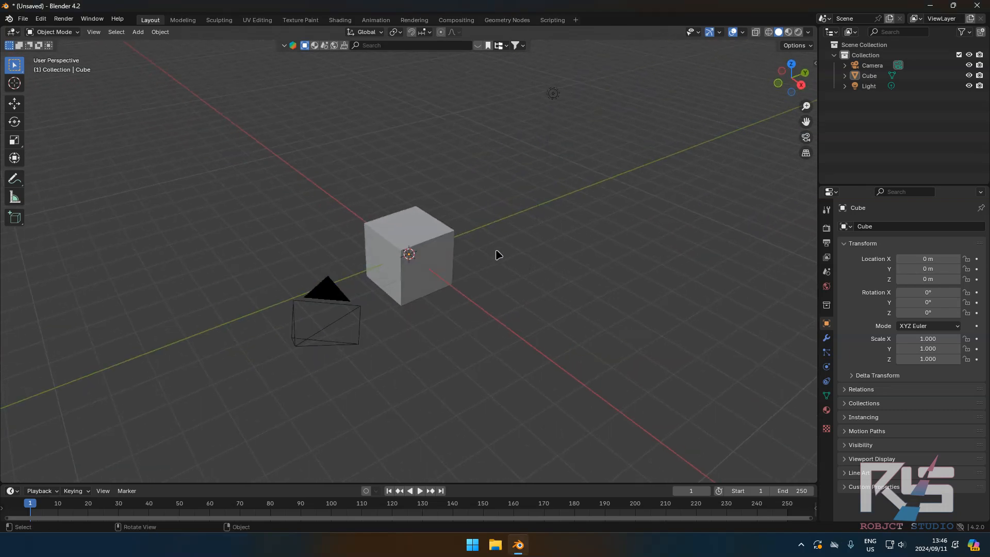
left_click(448, 219)
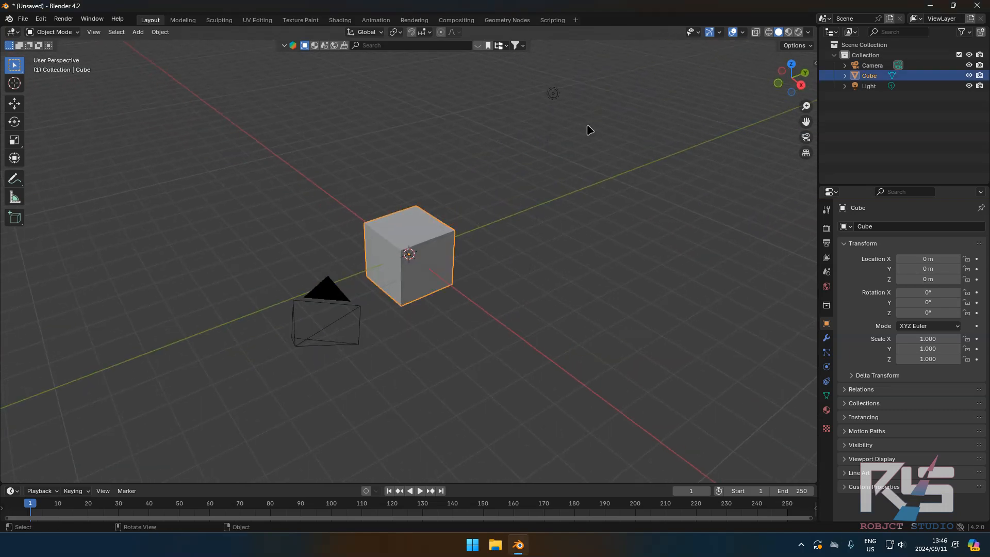
left_click(551, 96)
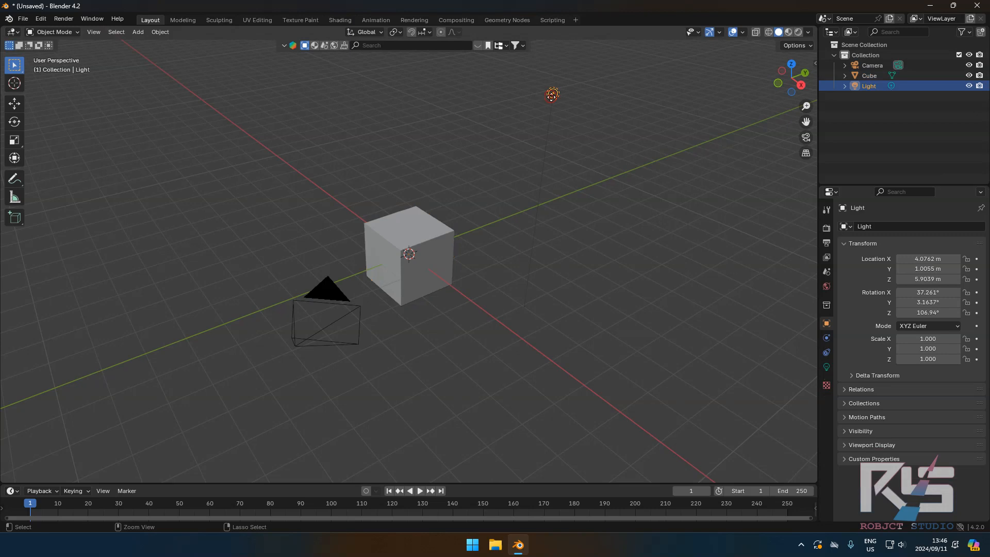
left_click(443, 270, "shift")
key("x")
left_click(440, 270)
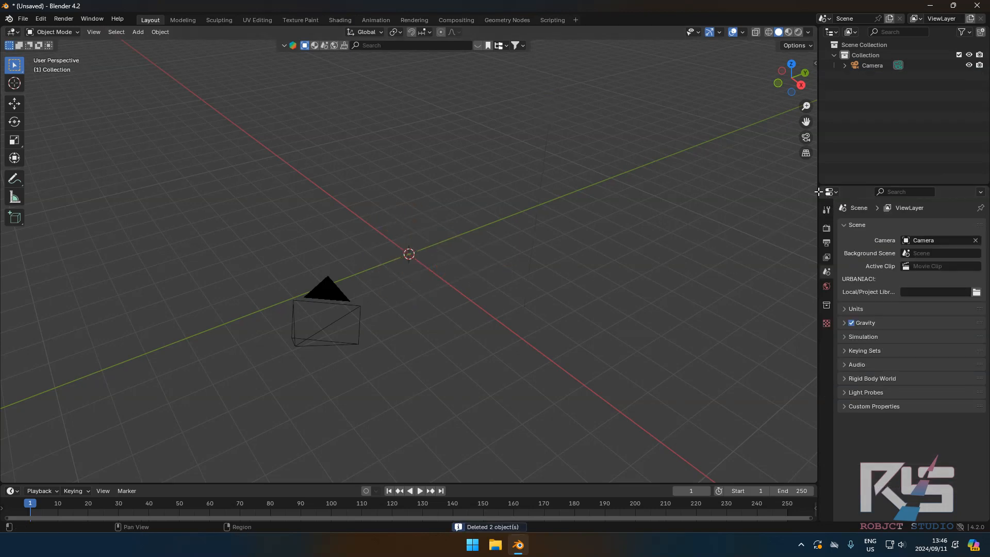
Step: Create a new FaceTracker with the KeenTools FaceTracker add-on
key("n")
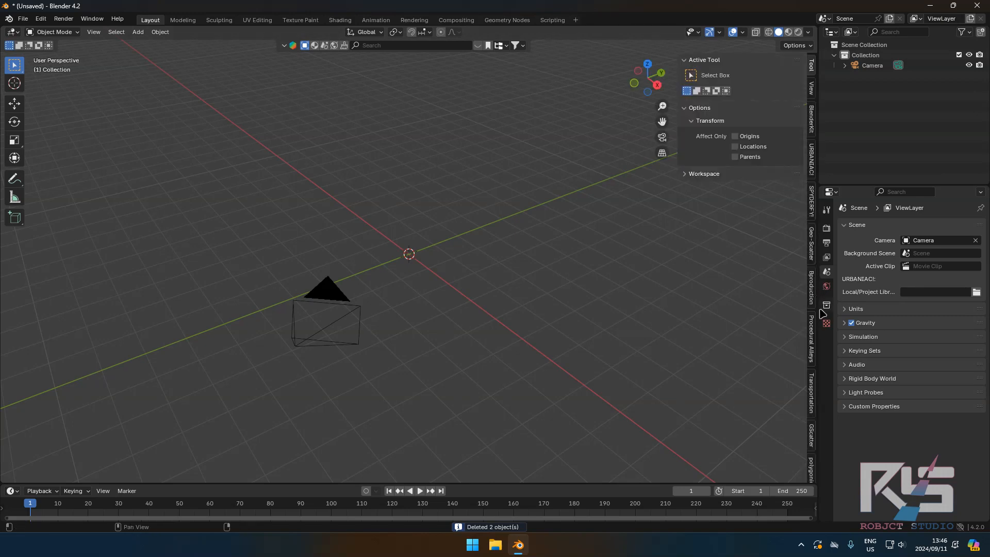
scroll(813, 350, "down", 3)
scroll(812, 310, "down", 4)
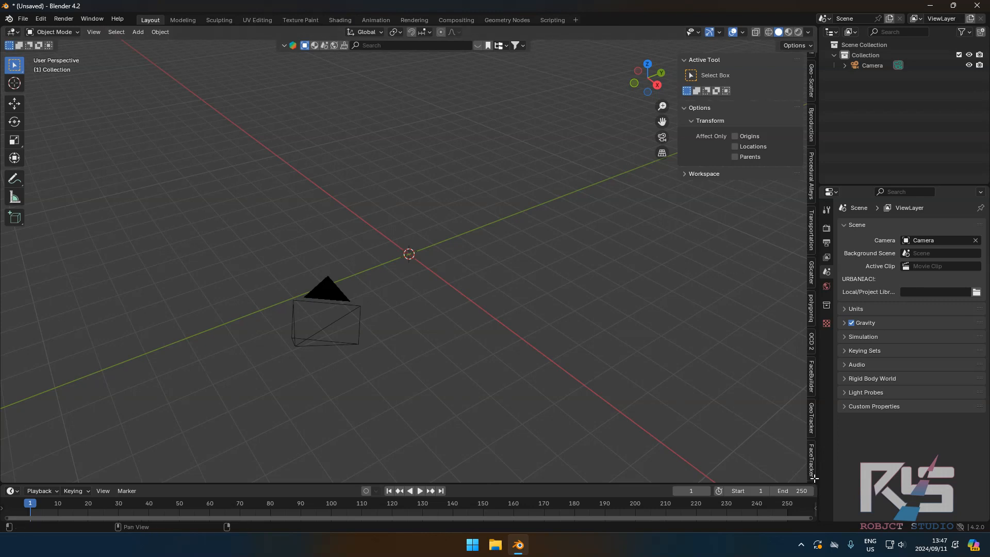
left_click(812, 463)
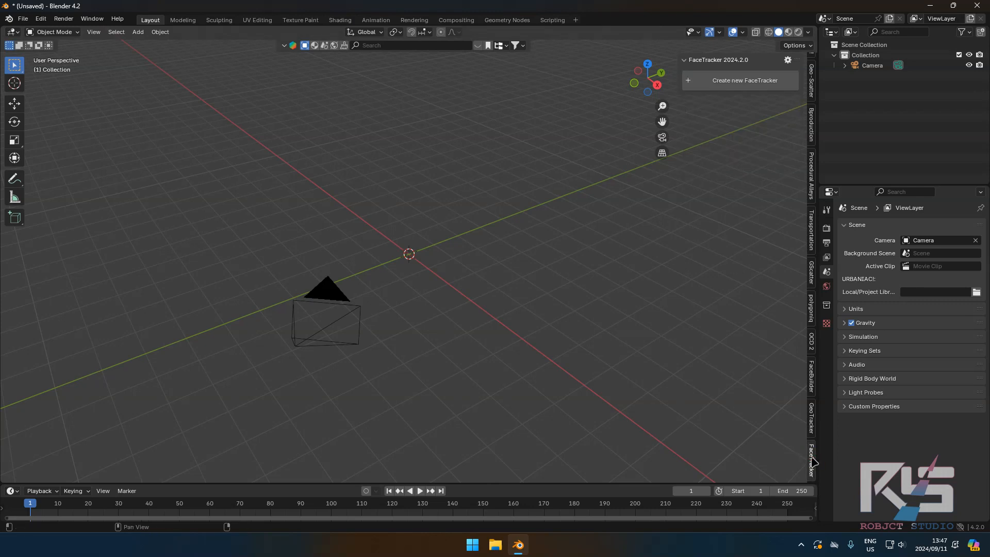
left_click(737, 82)
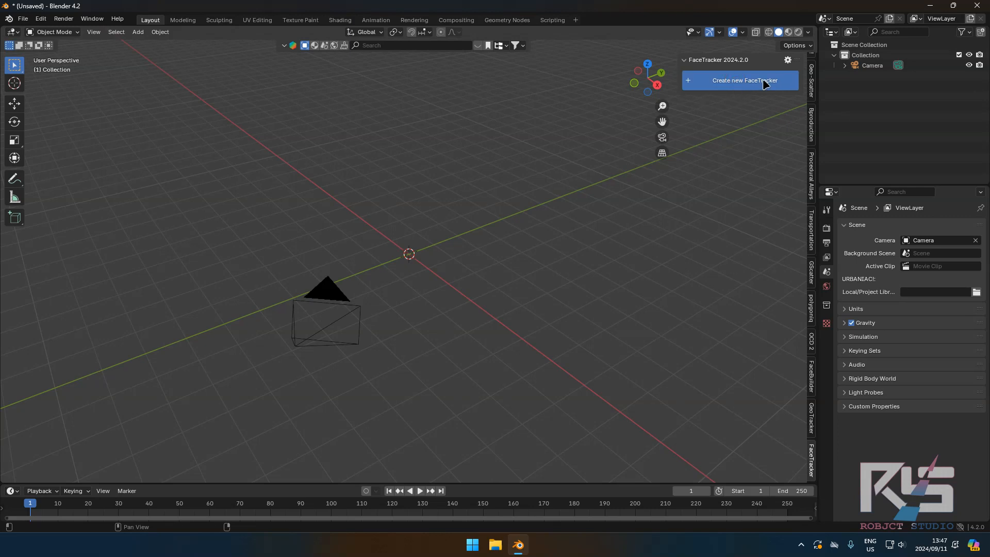
left_click(754, 87)
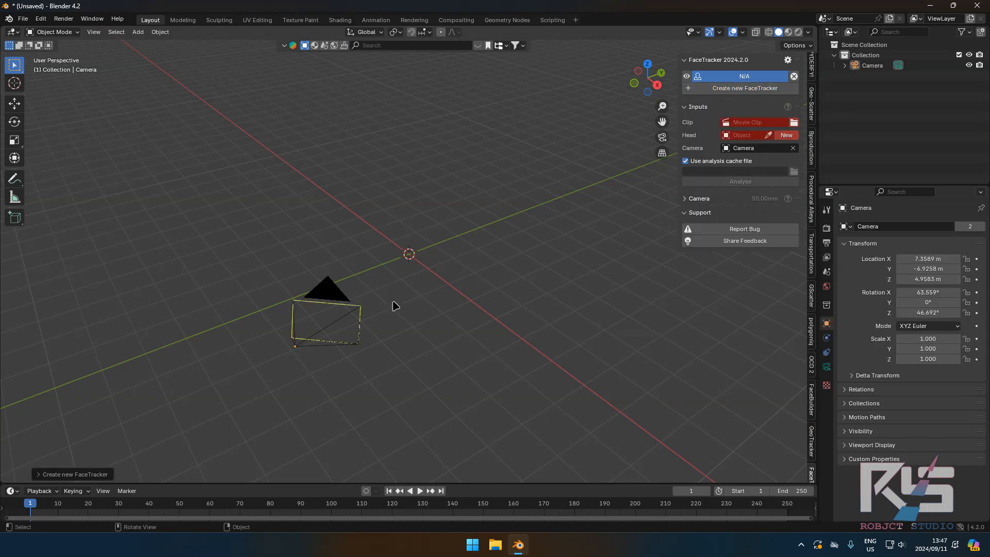
Step: Load the 3249935-uhd video of the bearded man from the Downloads folder as the tracker's clip
left_click(794, 123)
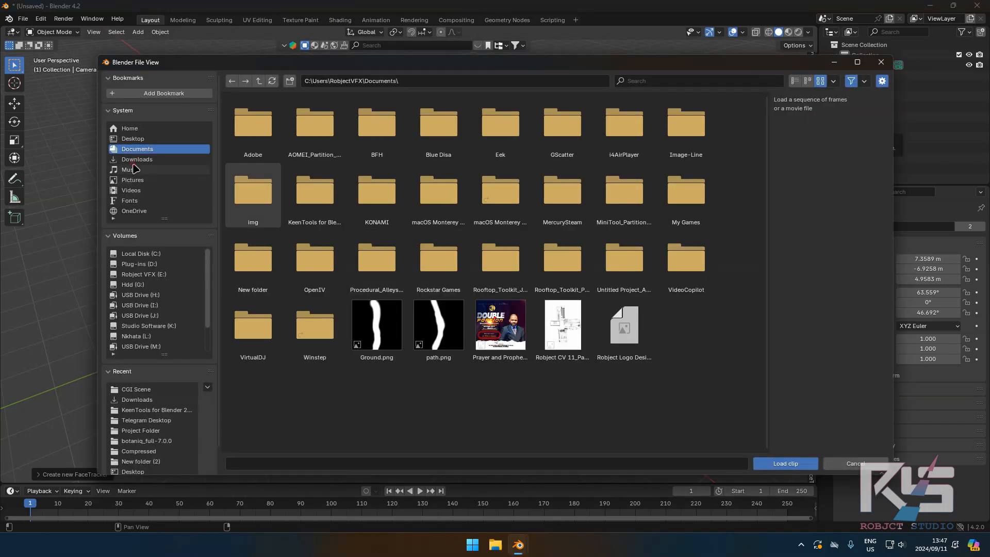
left_click(135, 169)
left_click(140, 160)
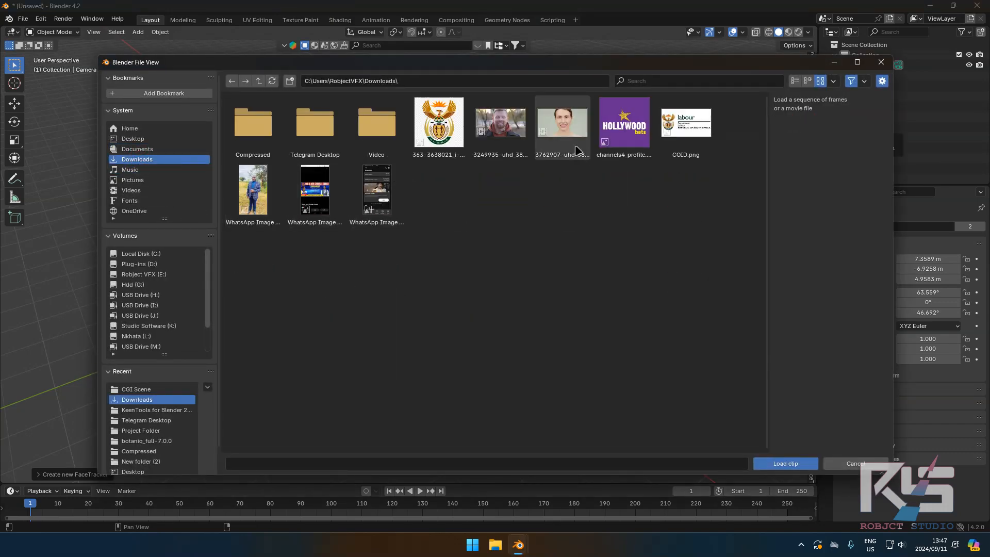
mouse_move(557, 138)
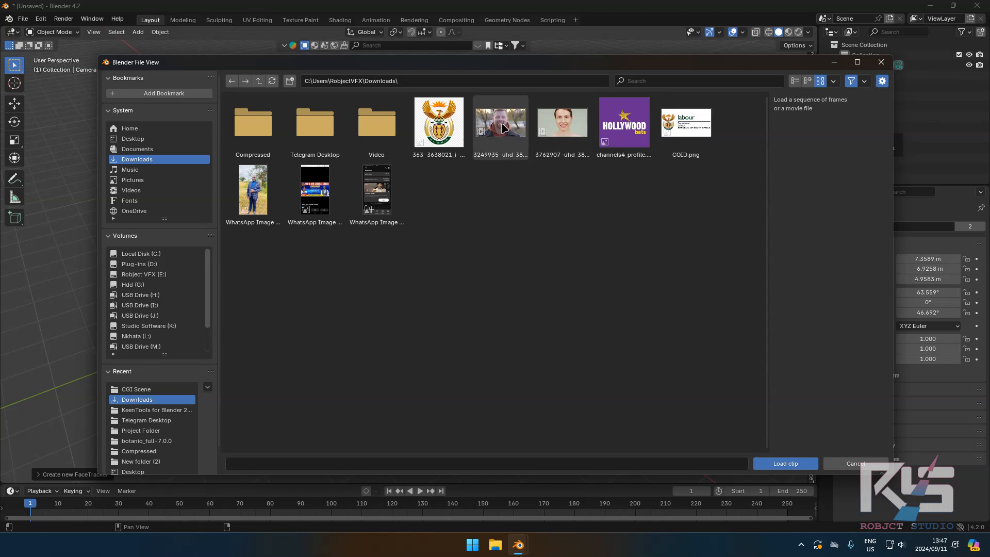
left_click(503, 129)
left_click(797, 464)
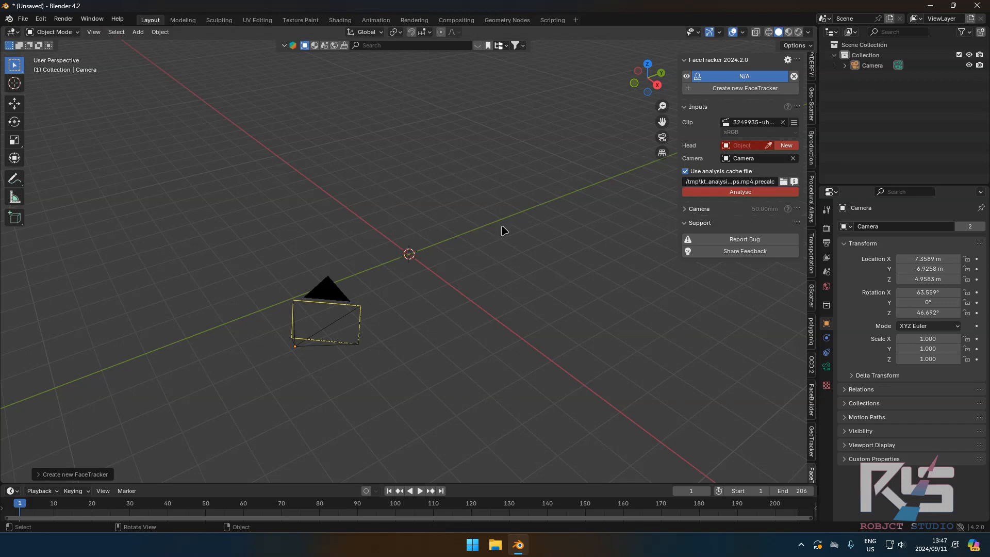
Step: Look through the camera and set the timeline's end frame to 40
key("KP_0")
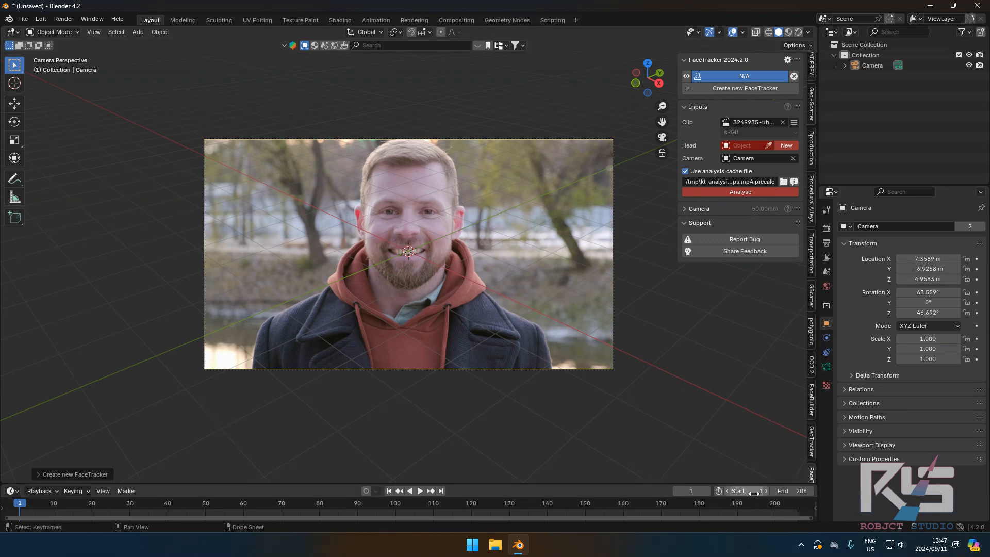
left_click(800, 491)
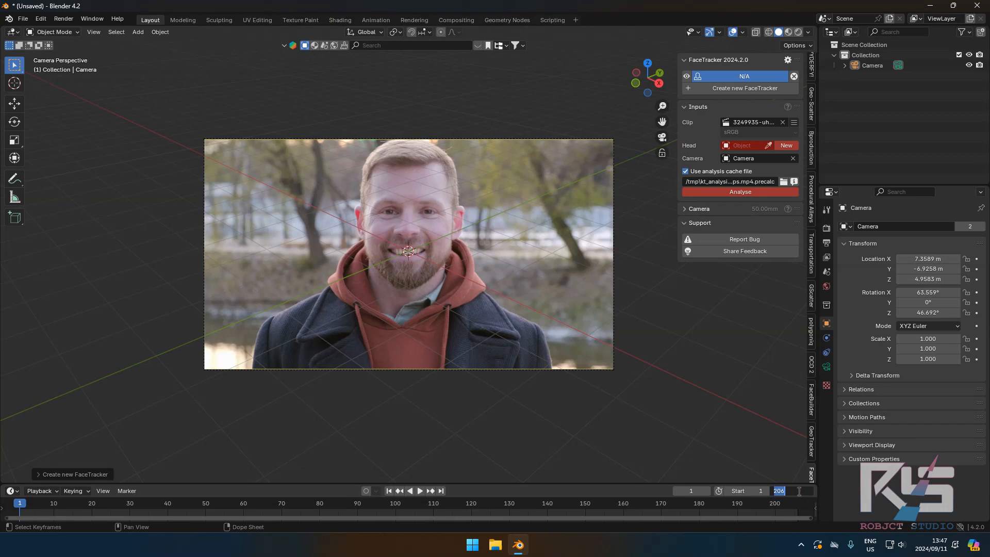
type("40")
key("Return")
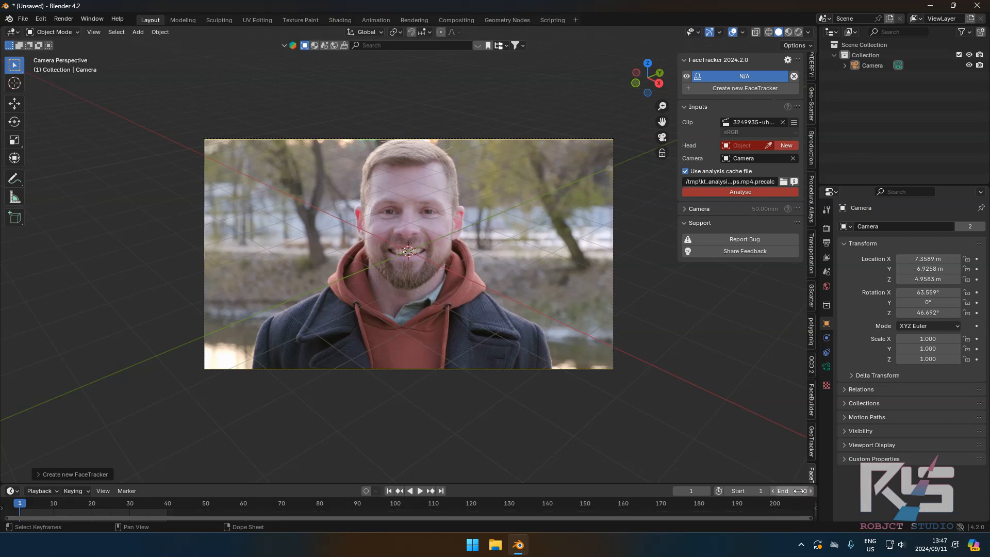
Step: Analyse the loaded clip from frame 1 to 40
middle_click_drag(261, 513, 616, 520)
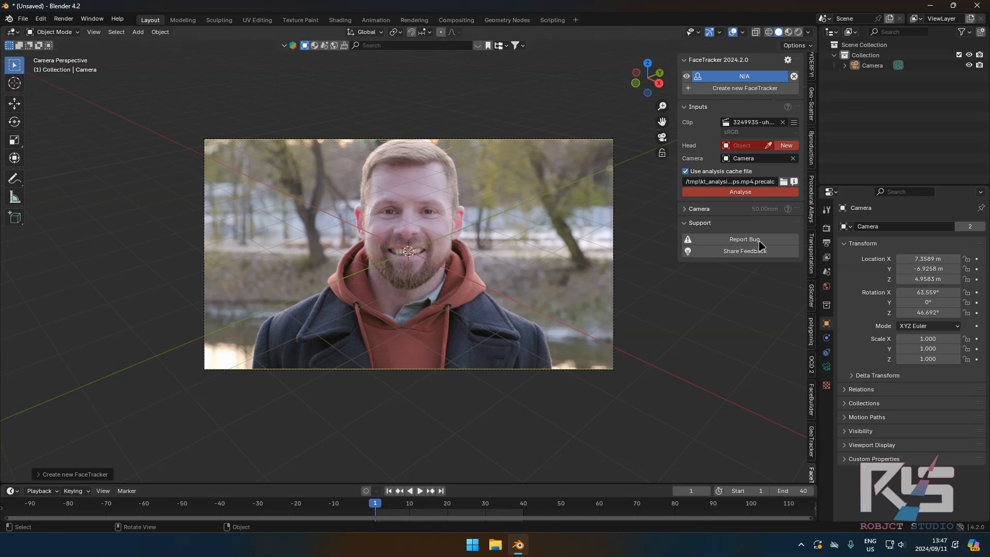
left_click(740, 192)
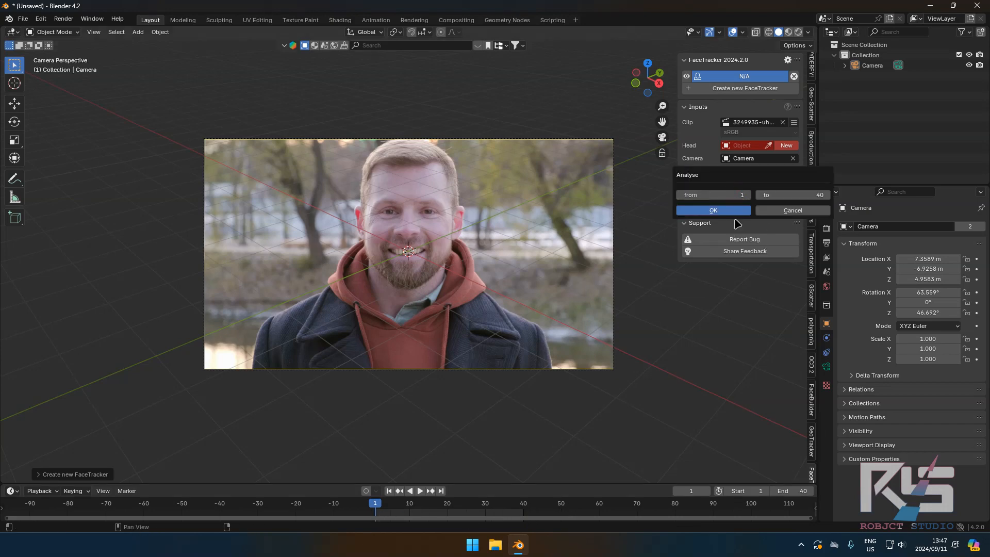
left_click(736, 211)
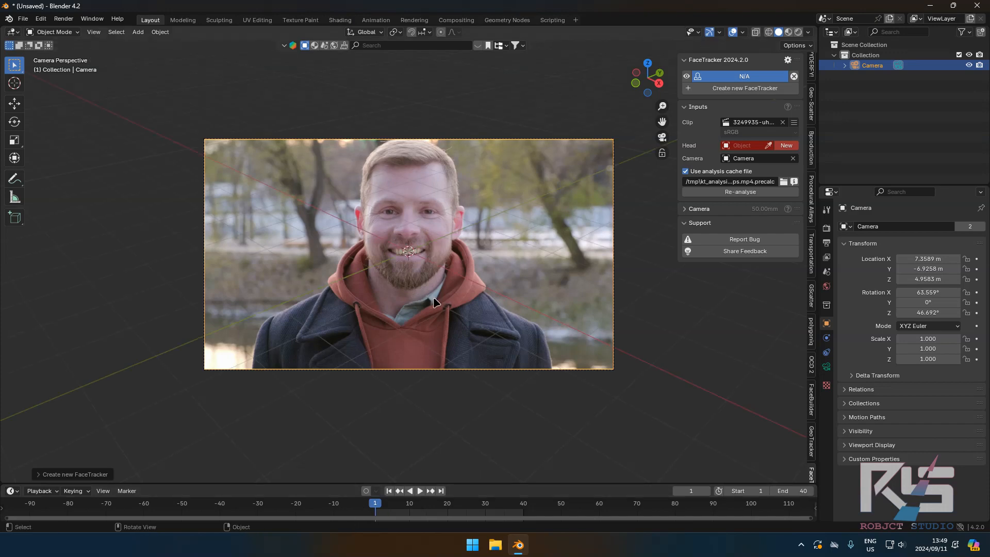
Step: Hide the floor grid and the X and Y axes in the viewport overlays, keeping the camera view
middle_click_drag(433, 299, 392, 311)
key("KP_0")
left_click(742, 33)
left_click(715, 83)
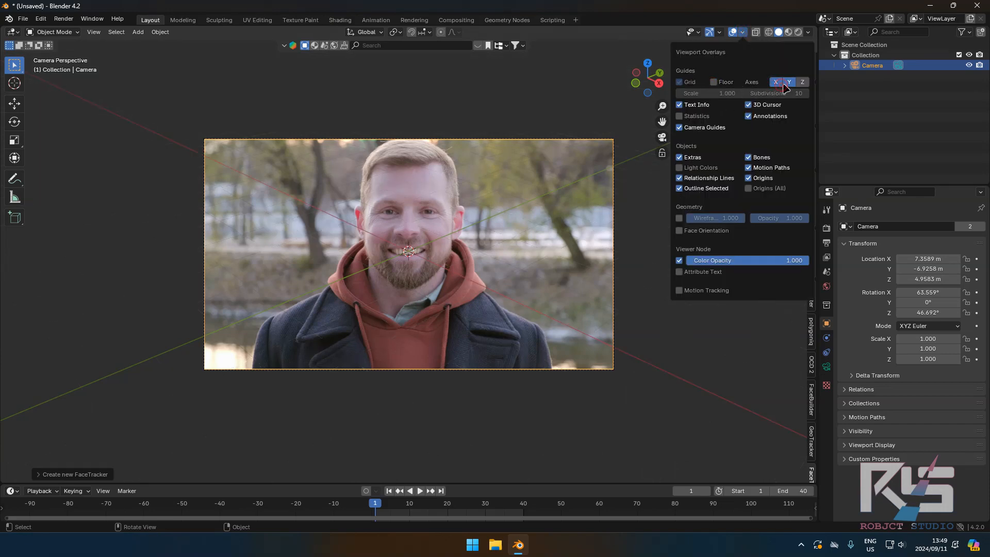
Step: Create a new head for the tracker and take a snapshot of the video at frame 1
scroll(432, 246, "up", 1)
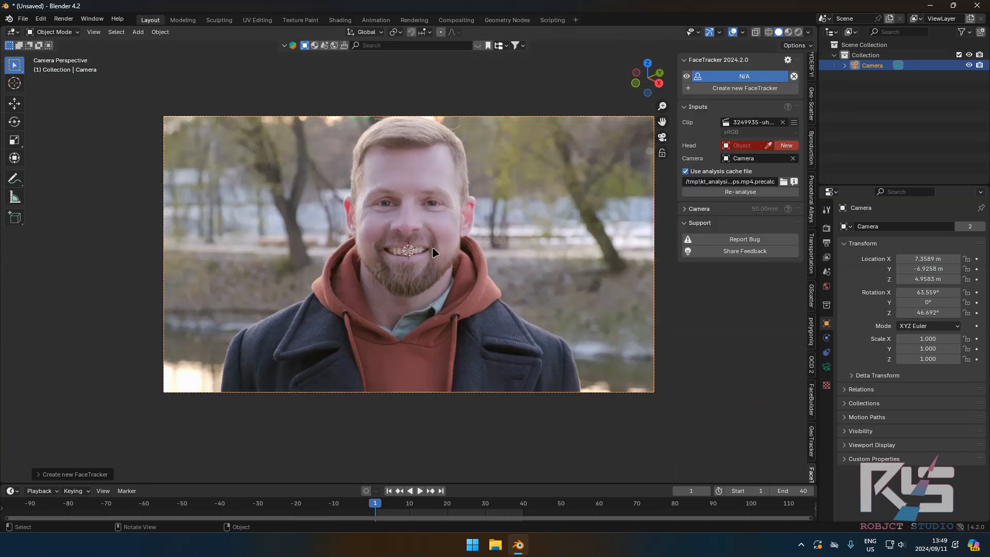
scroll(432, 248, "up", 1)
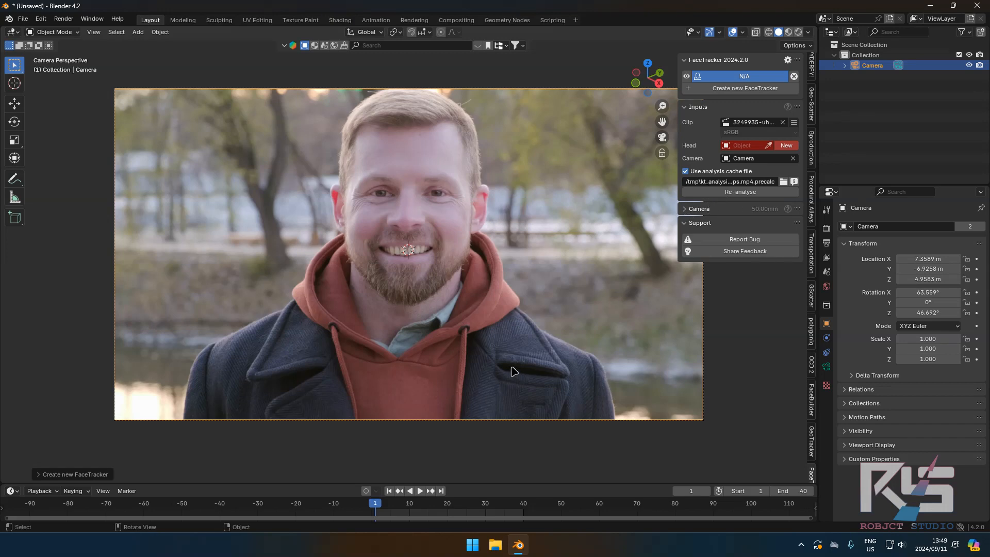
left_click(786, 146)
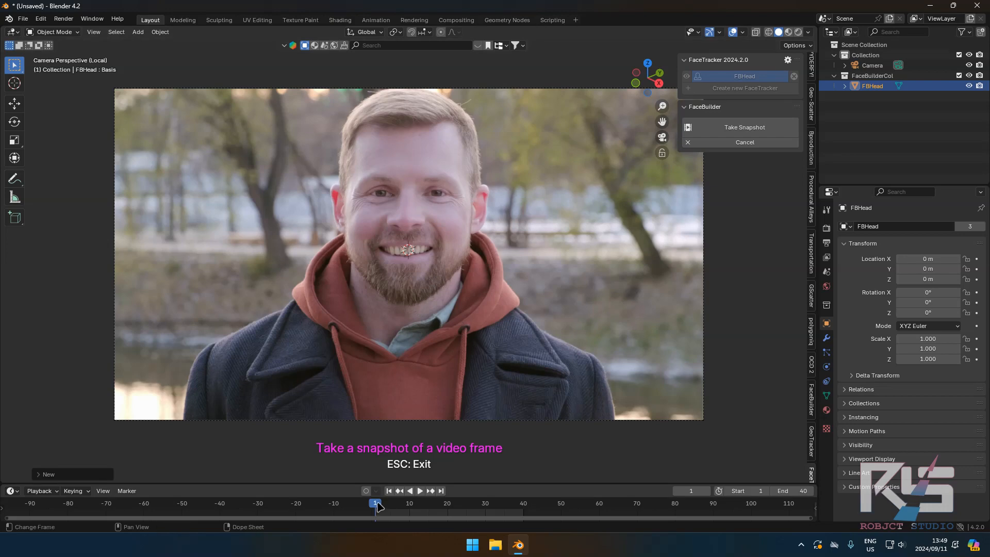
left_click(754, 131)
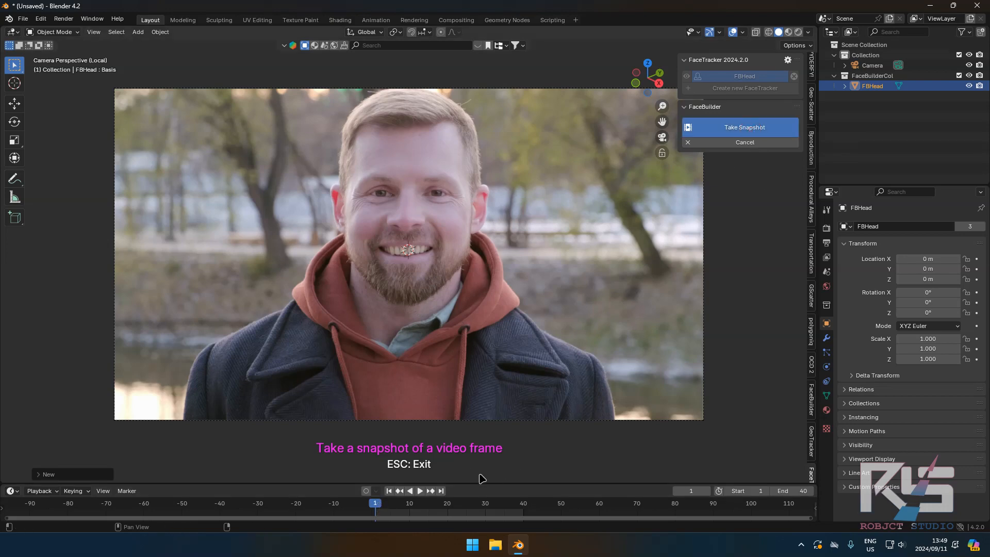
left_click(375, 503)
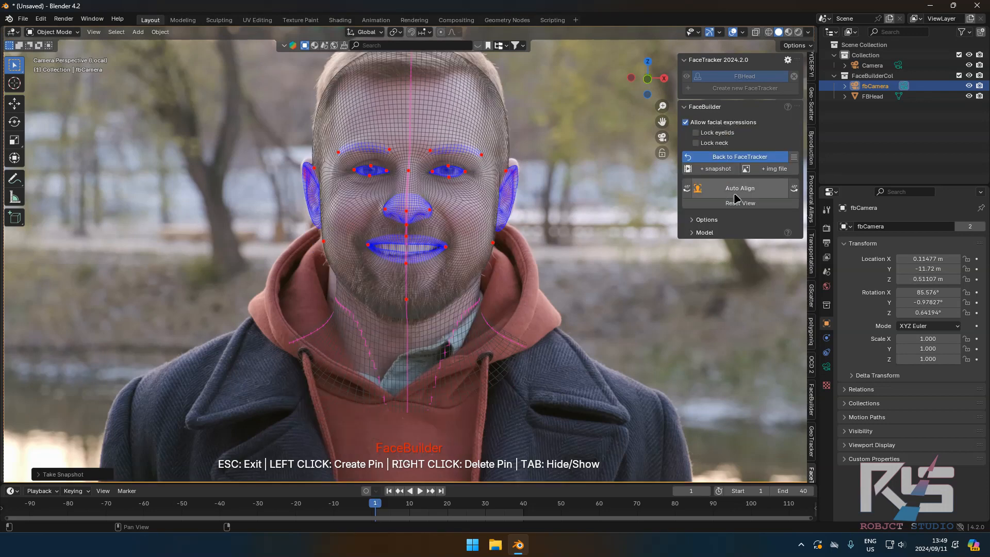
Step: Auto-align the head mesh to the face, and refine its fit with pins at the lower lip and both ears
left_click(743, 189)
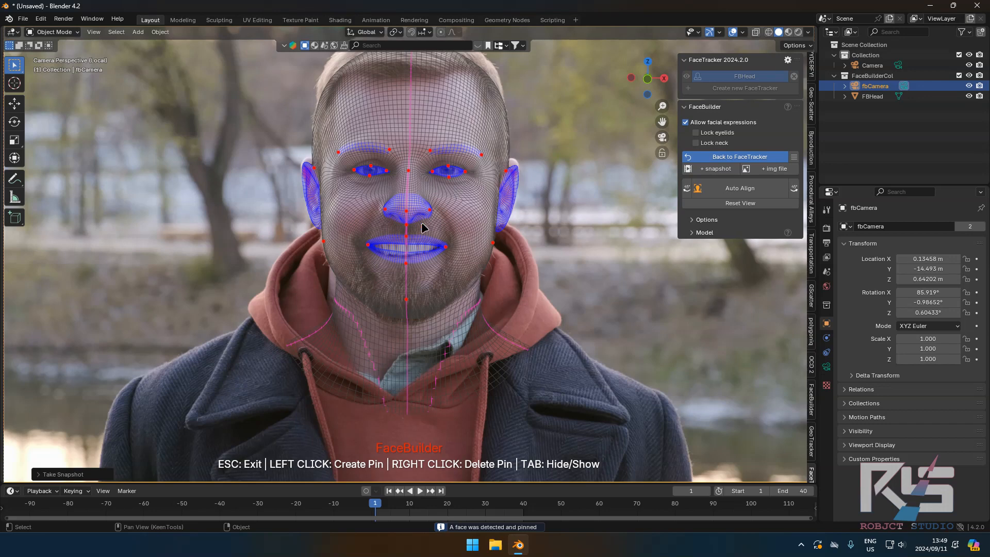
left_click_drag(405, 260, 406, 270)
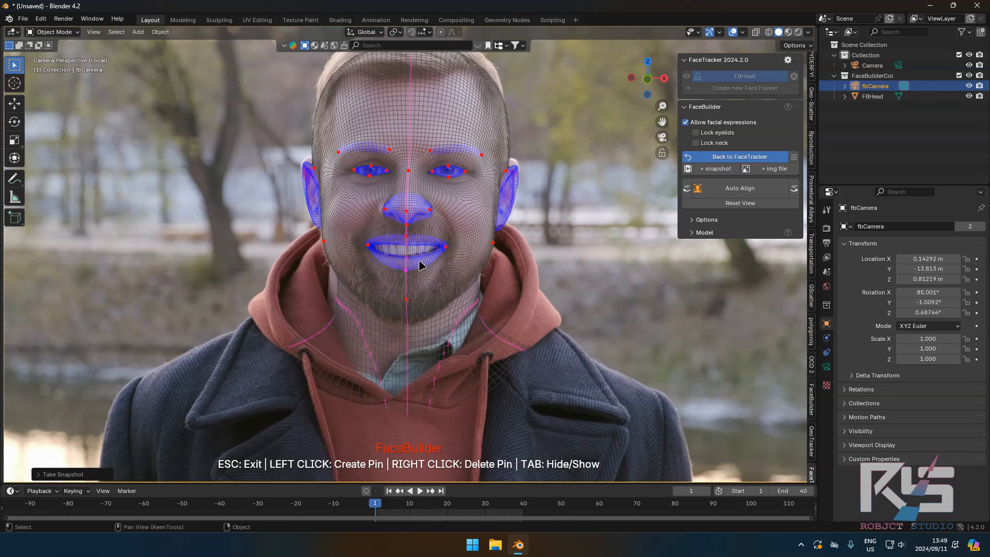
left_click(312, 162)
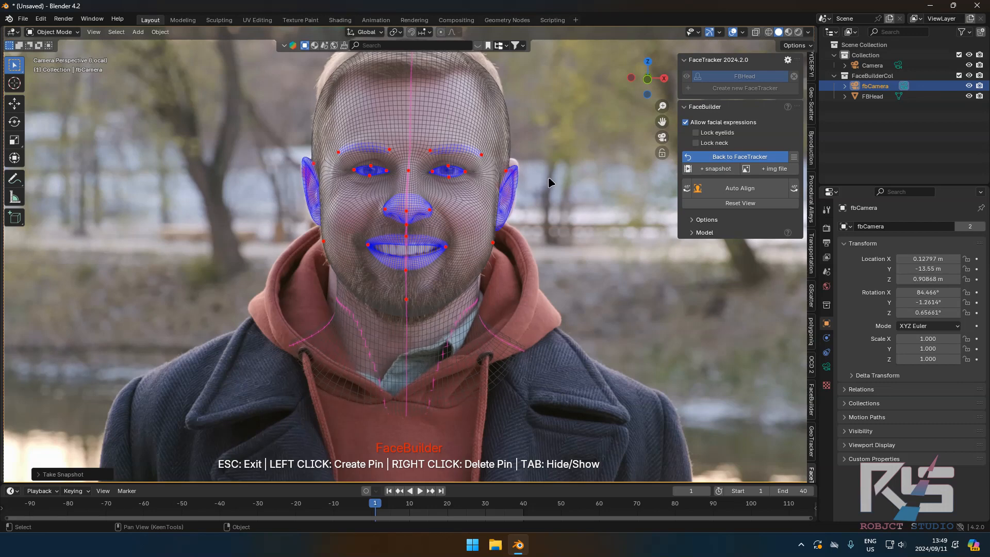
left_click_drag(507, 174, 506, 168)
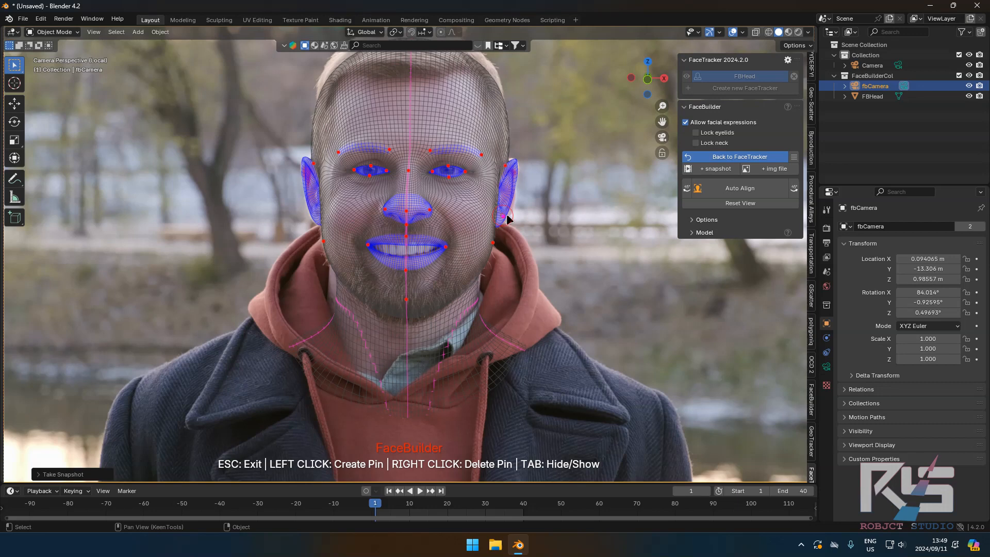
left_click_drag(504, 215, 507, 215)
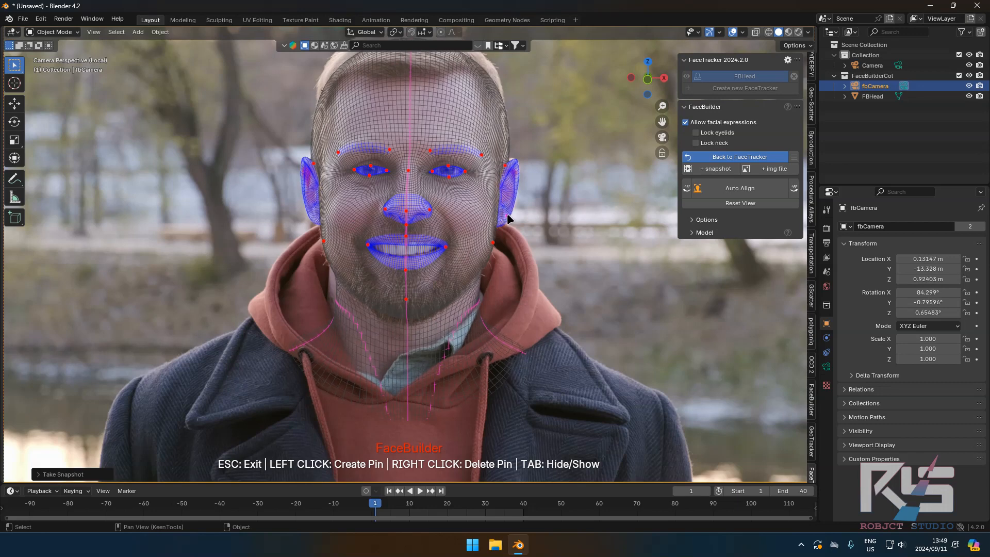
Step: Turn off the NeckLower and NeckUpper parts of the head model
left_click(700, 233)
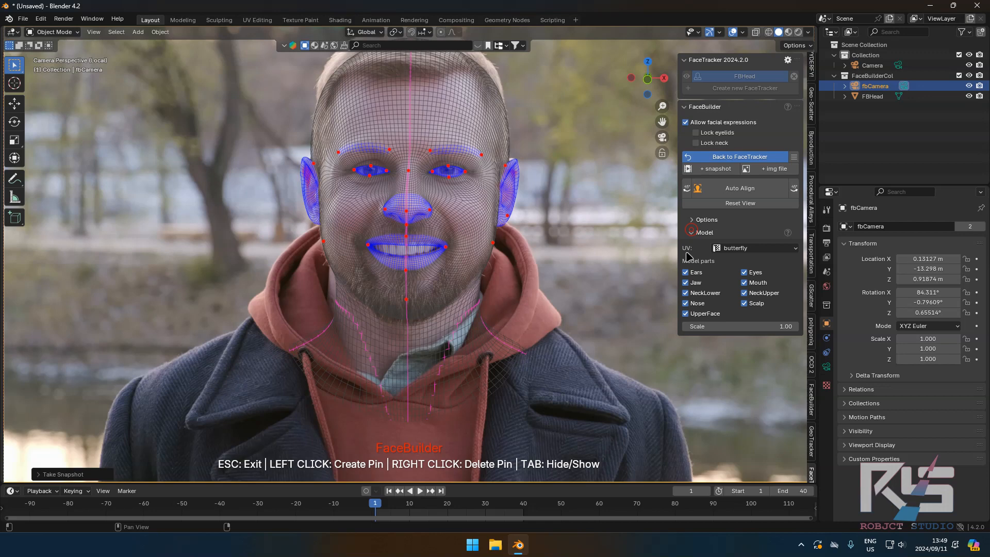
left_click(686, 293)
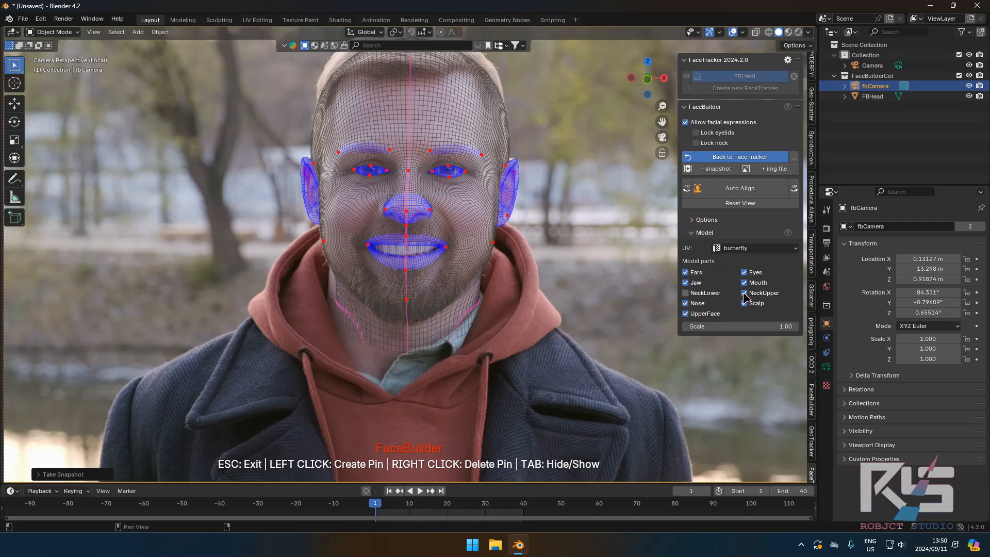
key("ctrl+z")
left_click(745, 293)
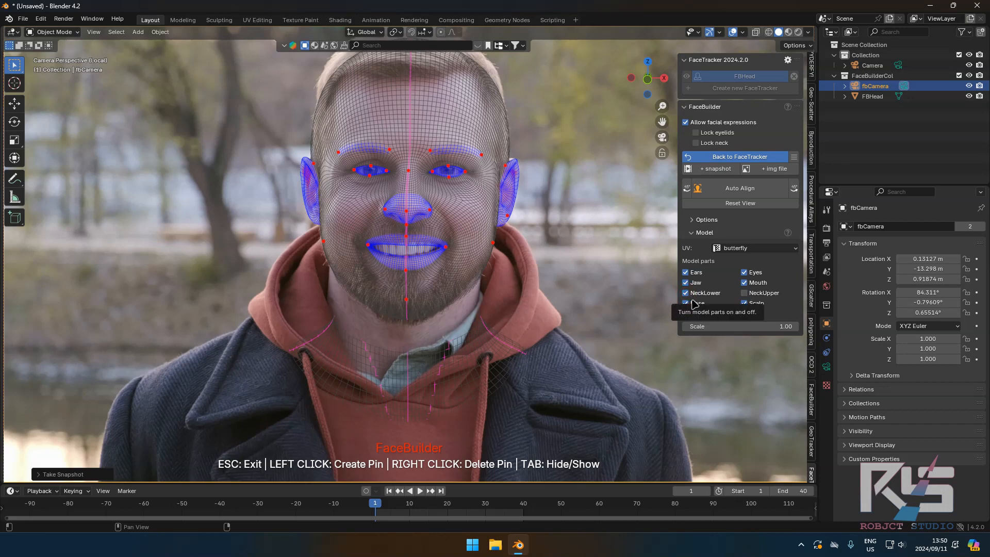
left_click(685, 293)
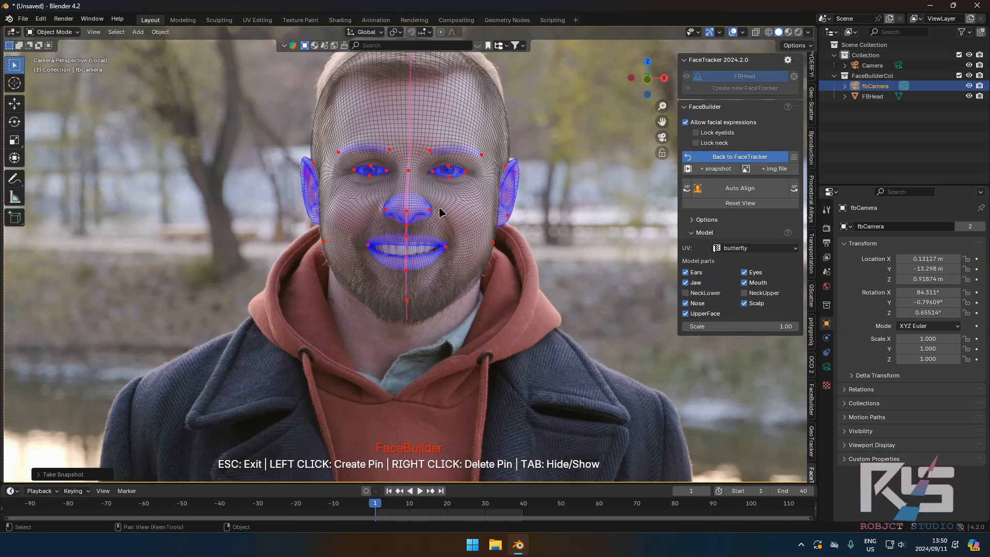
Step: Add a snapshot of the video at frame 21 and auto-align the head mesh to the face
left_click(711, 171)
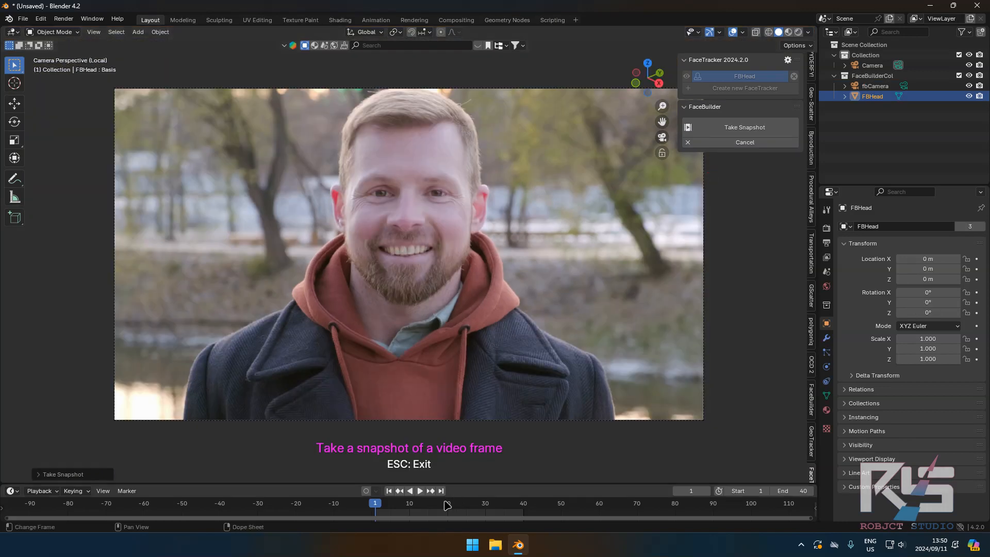
left_click(421, 505)
key("space")
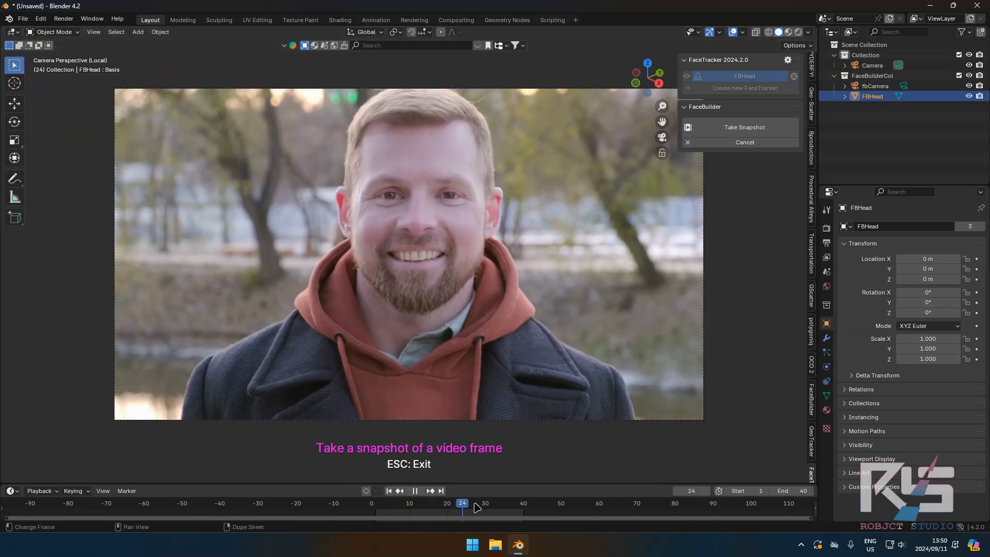
left_click_drag(508, 511, 451, 508)
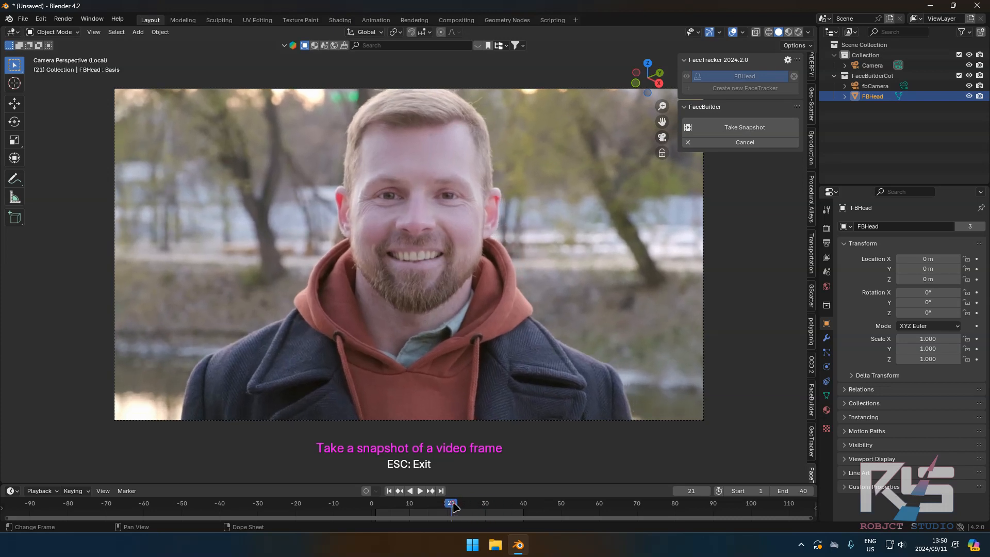
key("space")
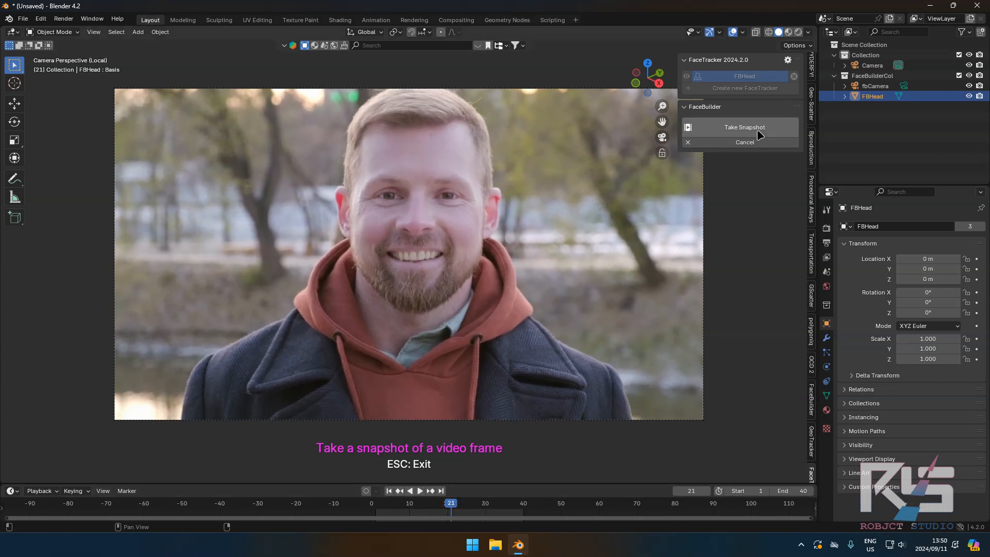
left_click(546, 246)
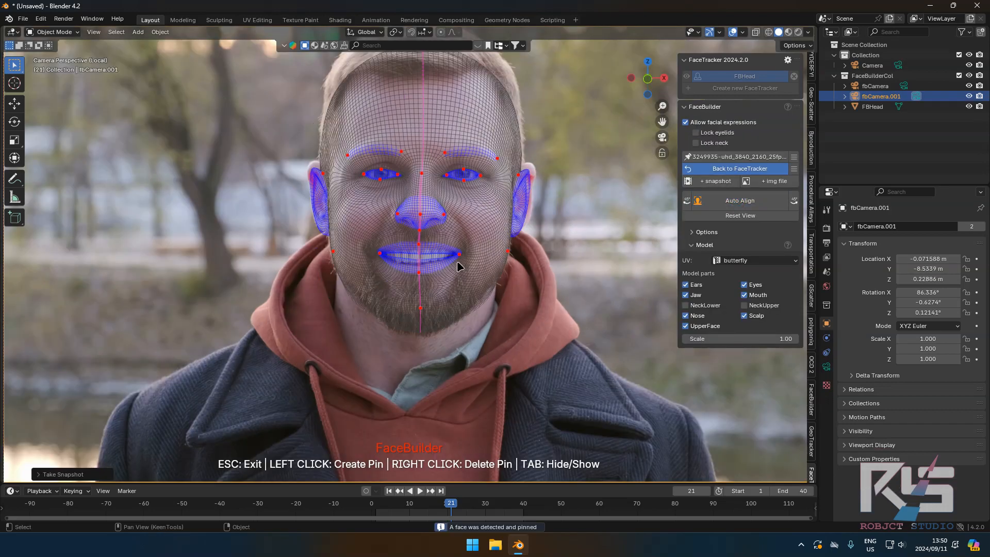
Step: Refine the mesh fit at frame 21 with pins at the lower lip and outer ear edges, replacing the automatic ear pins
left_click_drag(418, 274, 421, 278)
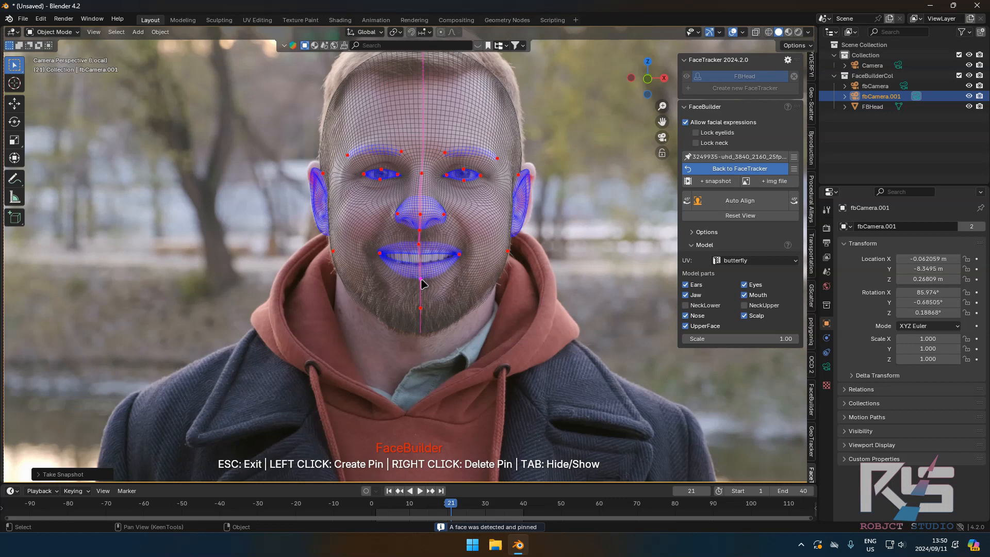
left_click(312, 192)
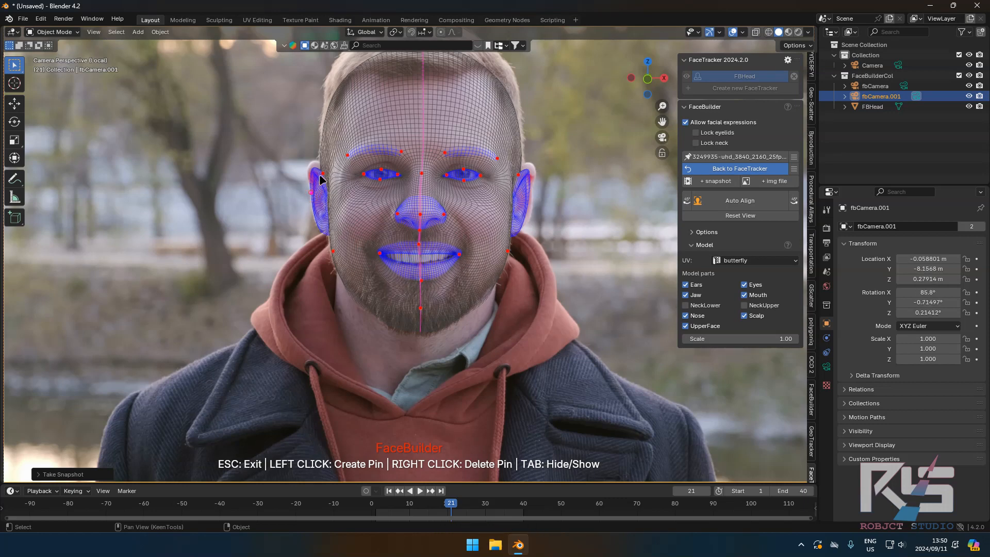
left_click_drag(311, 194, 310, 187)
left_click(529, 182)
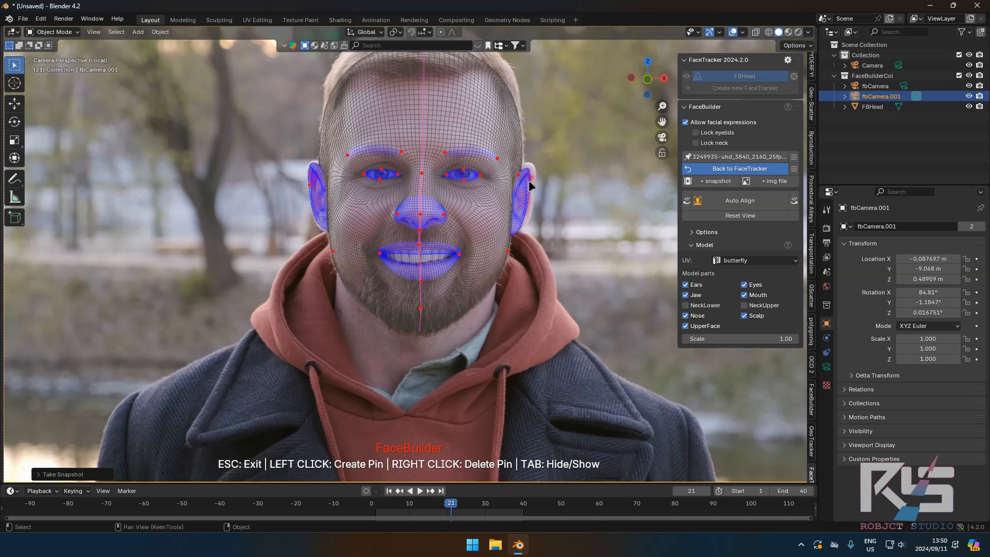
right_click(519, 176)
left_click(526, 194)
left_click_drag(526, 194, 531, 191)
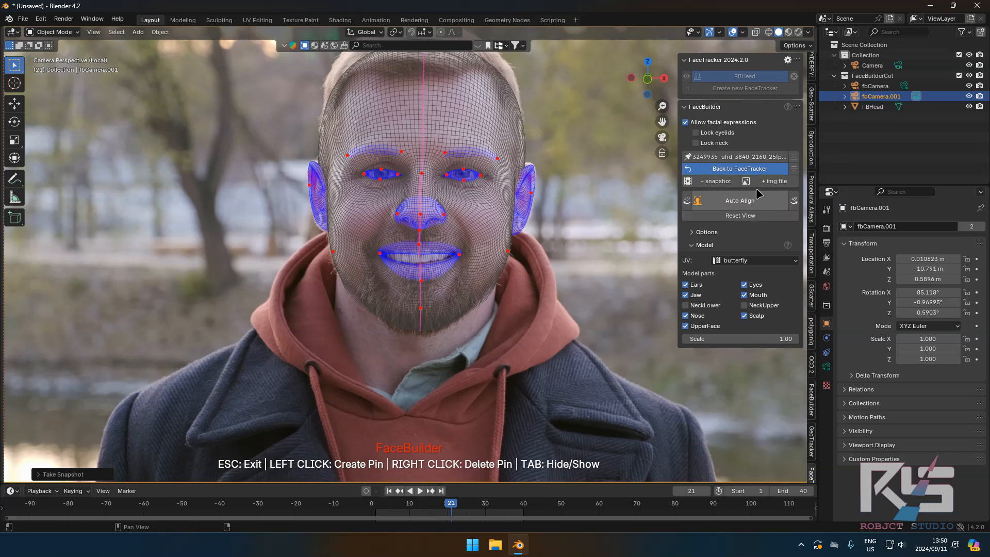
Step: Add another video snapshot at frame 30 and auto-align the head mesh to it
left_click(707, 182)
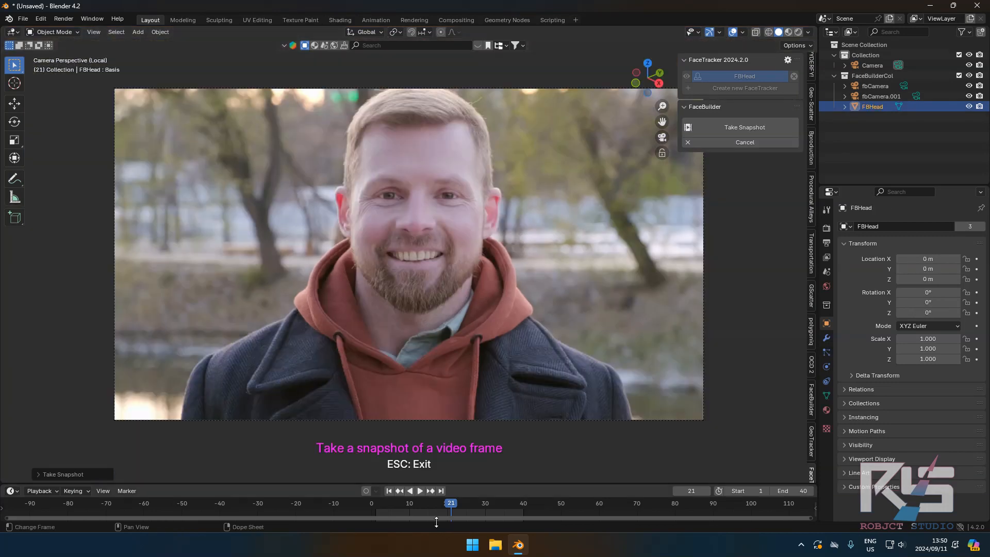
left_click(485, 508)
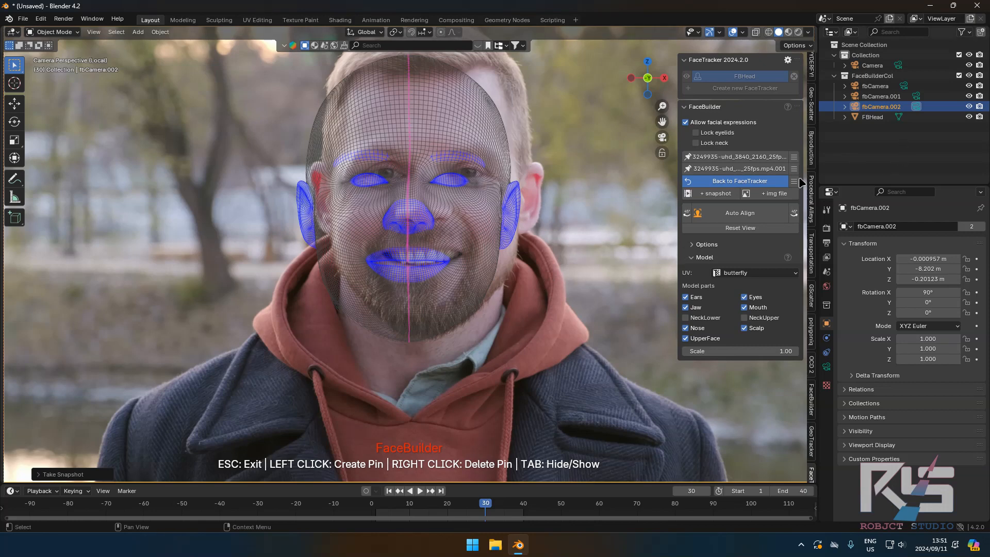
left_click(764, 218)
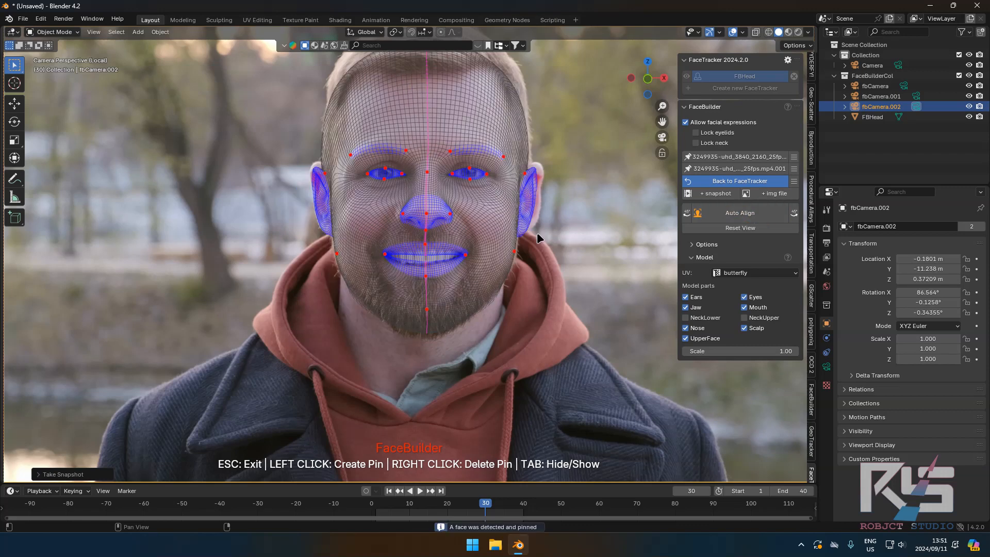
Step: Lower the bottom-lip pin and fit both ears of the mesh with outer-edge pins on the frame 30 snapshot
left_click_drag(426, 273, 426, 282)
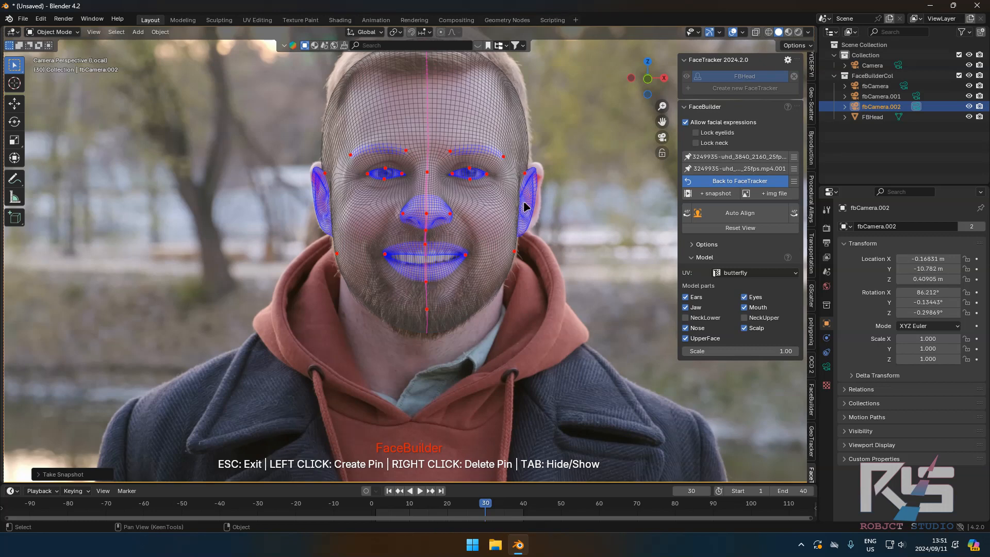
left_click(534, 195)
left_click_drag(534, 194, 542, 189)
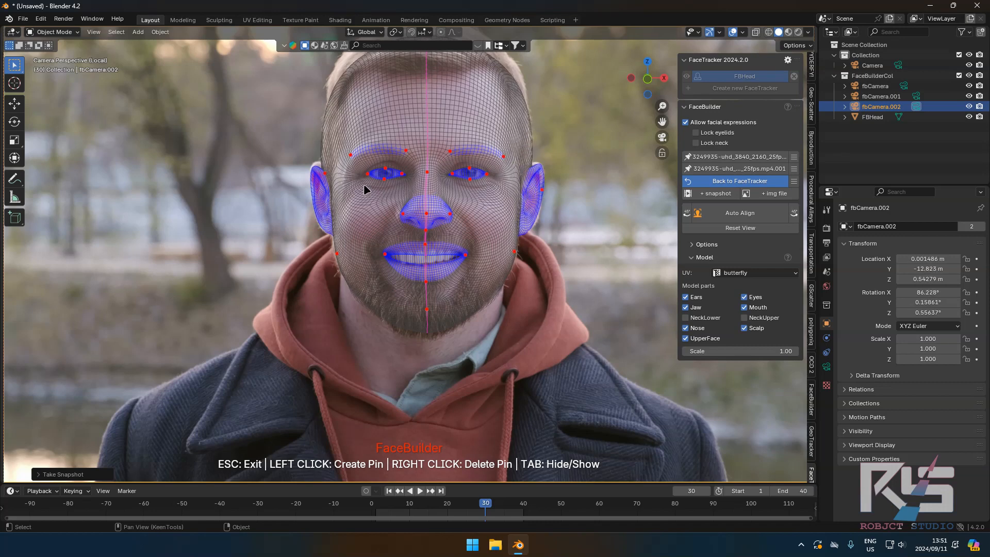
left_click(314, 191)
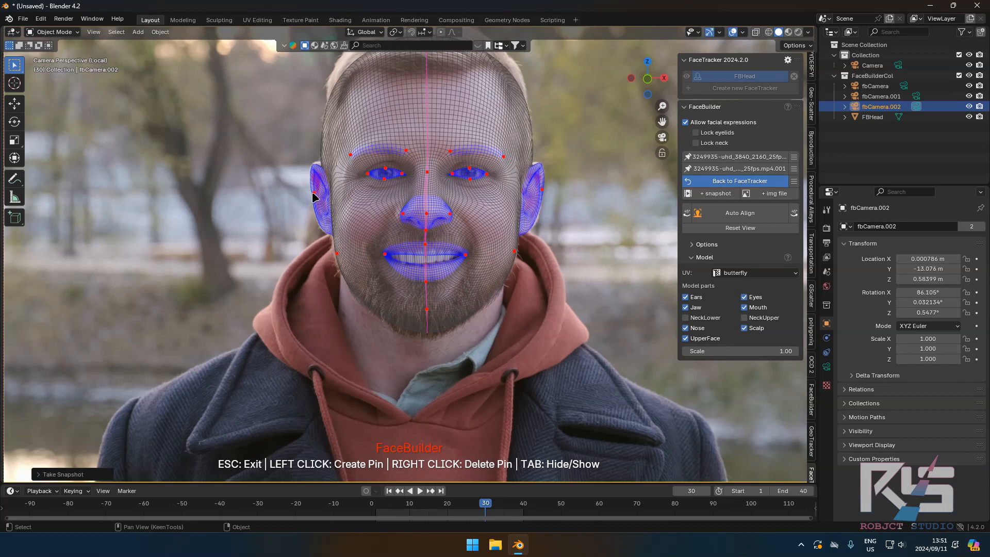
left_click_drag(313, 194, 313, 190)
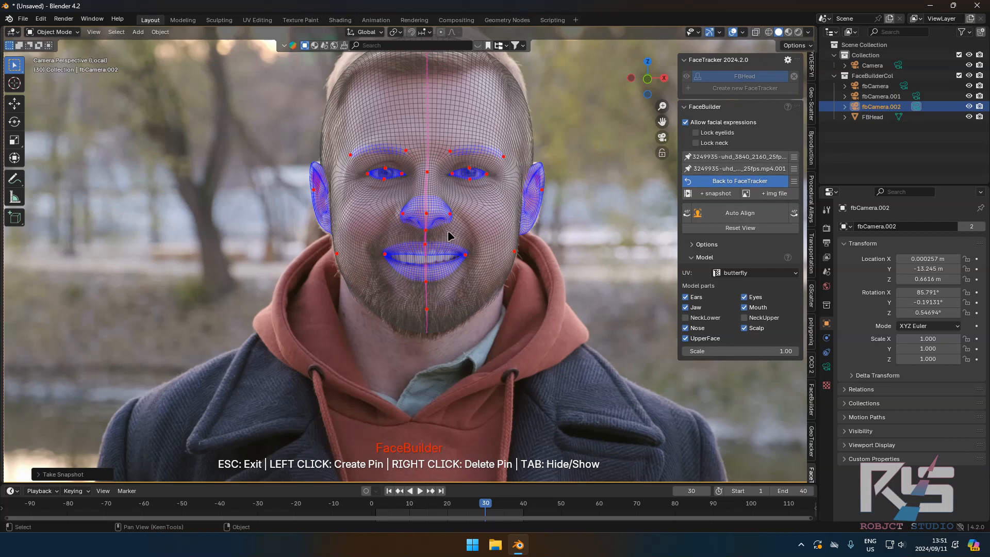
Step: Take a snapshot of the video at frame 36 and auto-align the head mesh to the face in it
left_click(768, 194)
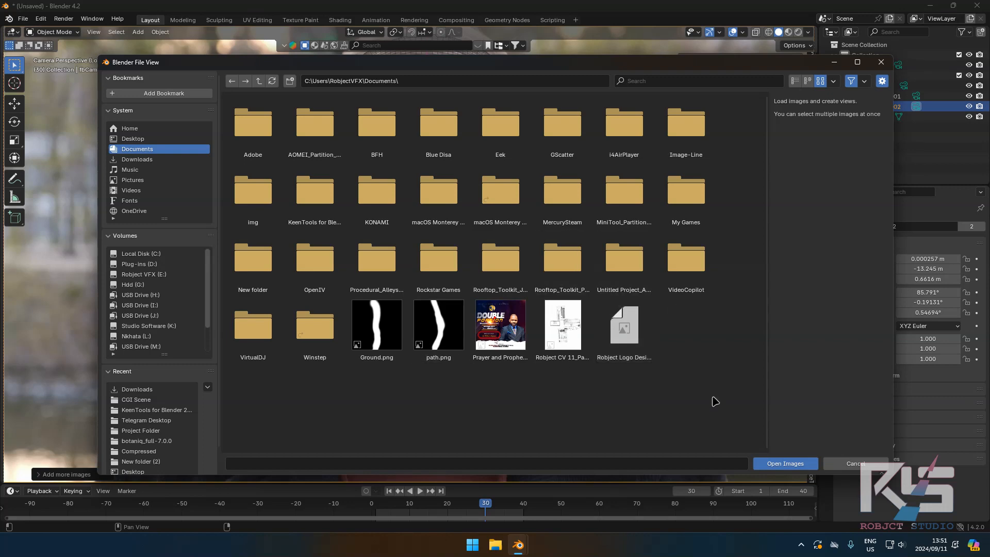
left_click(855, 463)
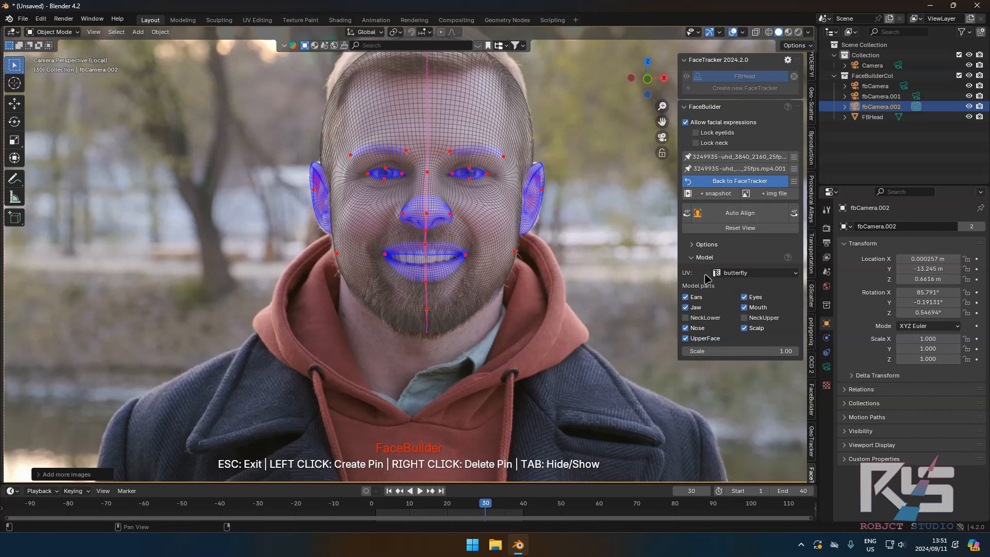
left_click_drag(484, 503, 508, 503)
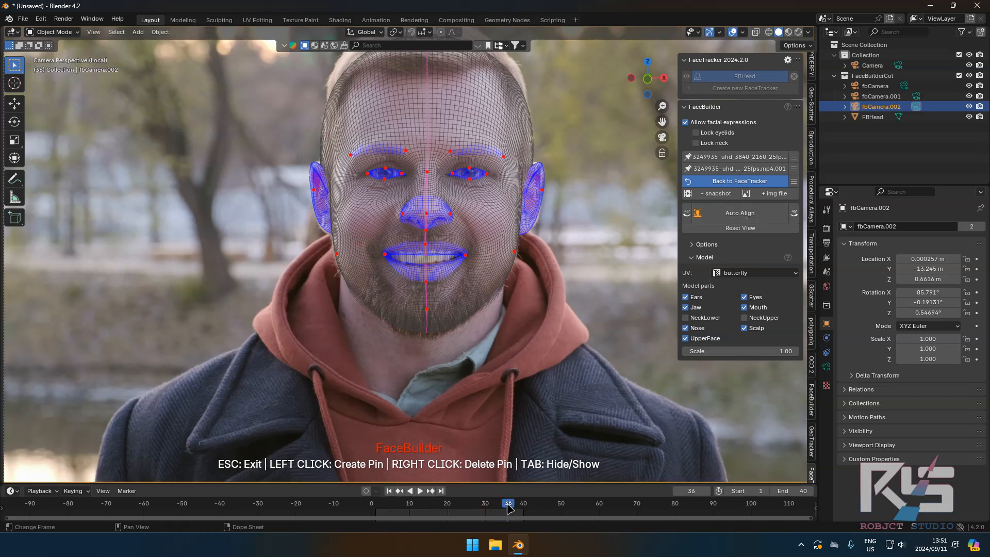
left_click(715, 193)
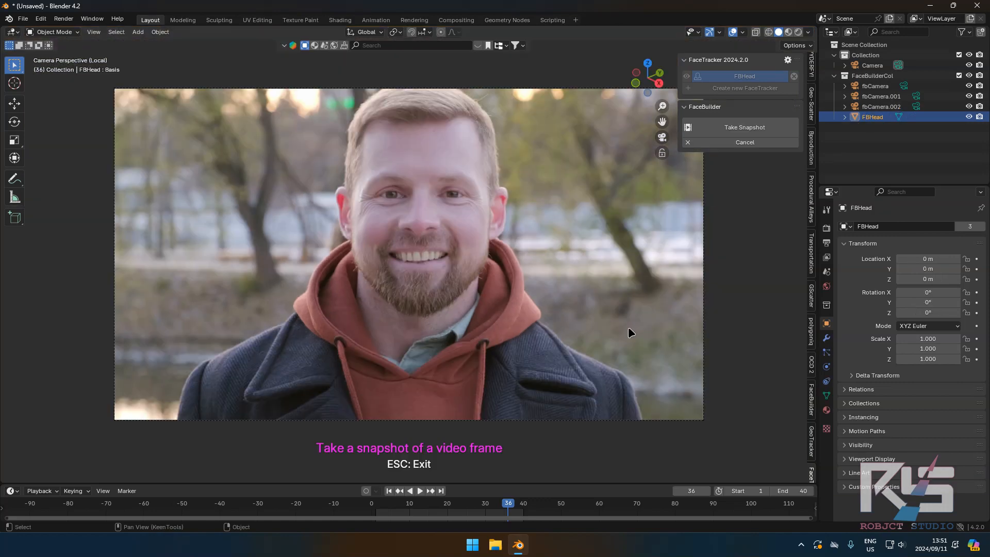
left_click(736, 135)
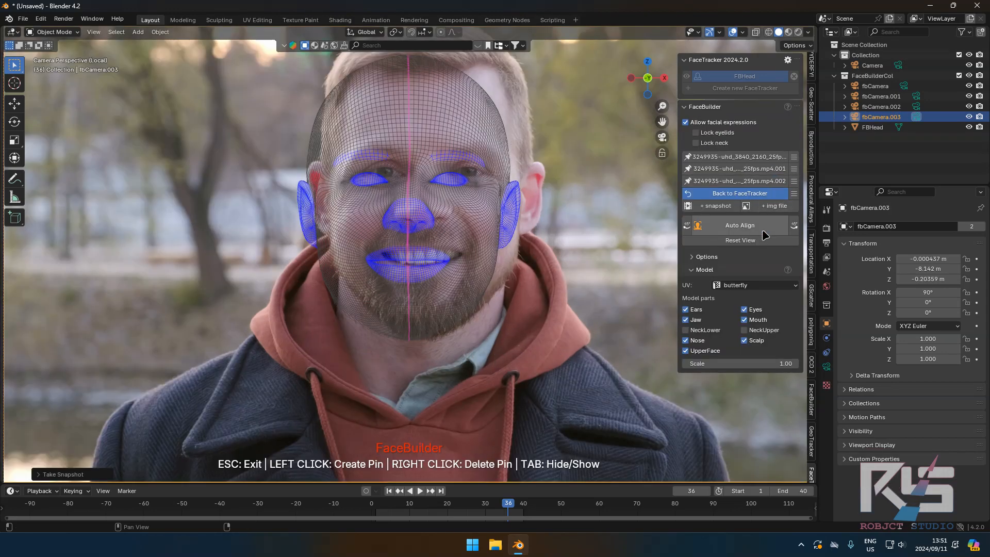
left_click(746, 225)
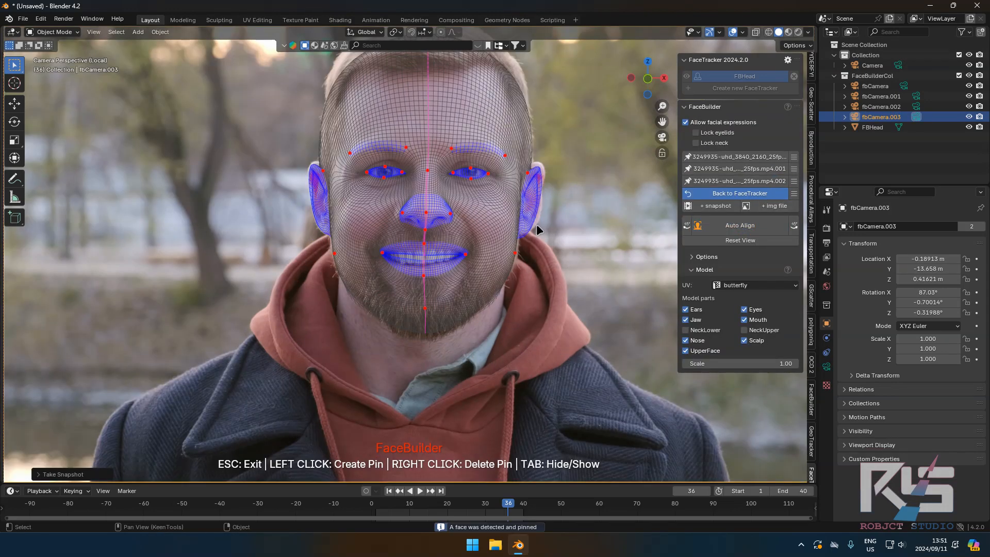
Step: Adjust the frame 36 mesh fit with pins on the outer edges of both ears and at the lower lip
left_click_drag(543, 184, 542, 184)
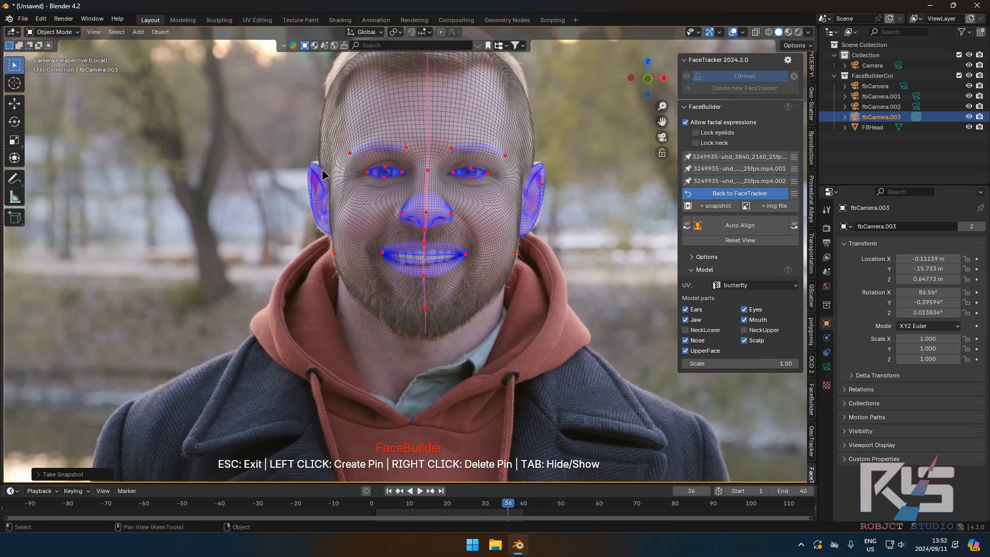
left_click_drag(324, 175, 314, 195)
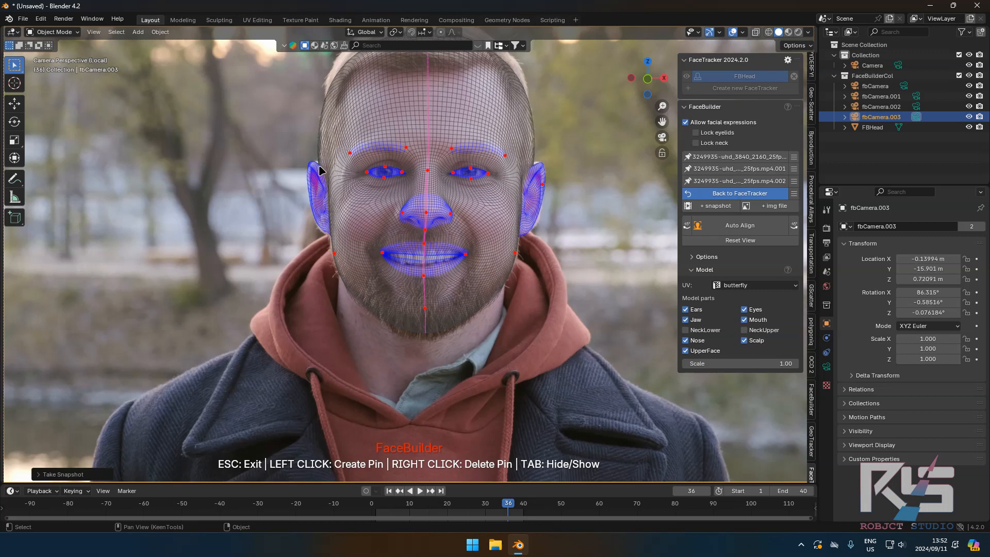
left_click(312, 191)
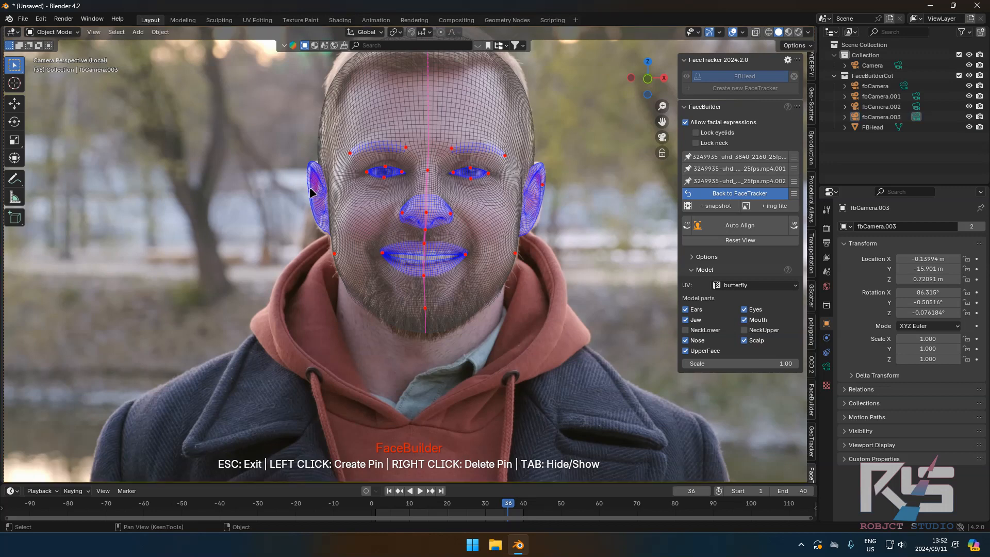
left_click(310, 190)
left_click_drag(309, 190, 311, 193)
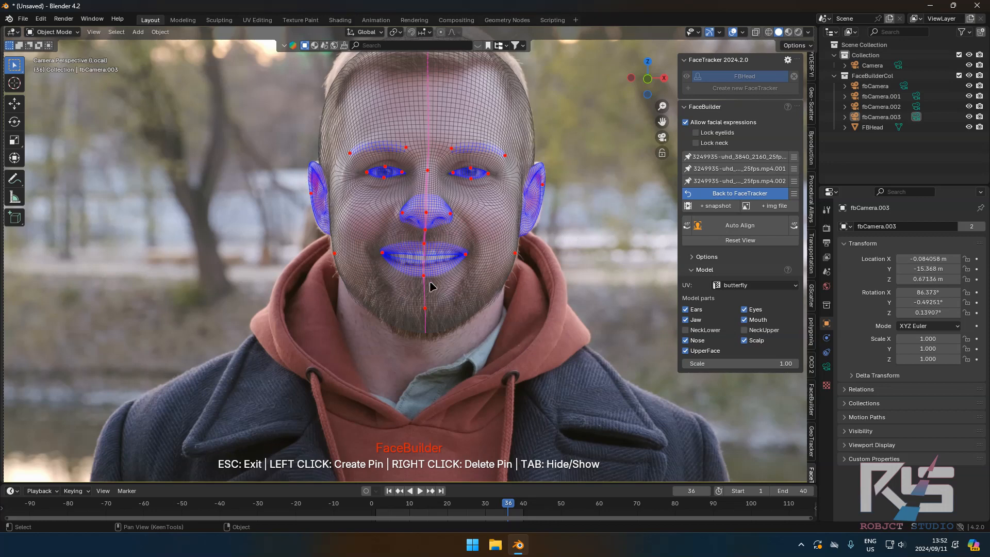
left_click_drag(424, 280, 424, 283)
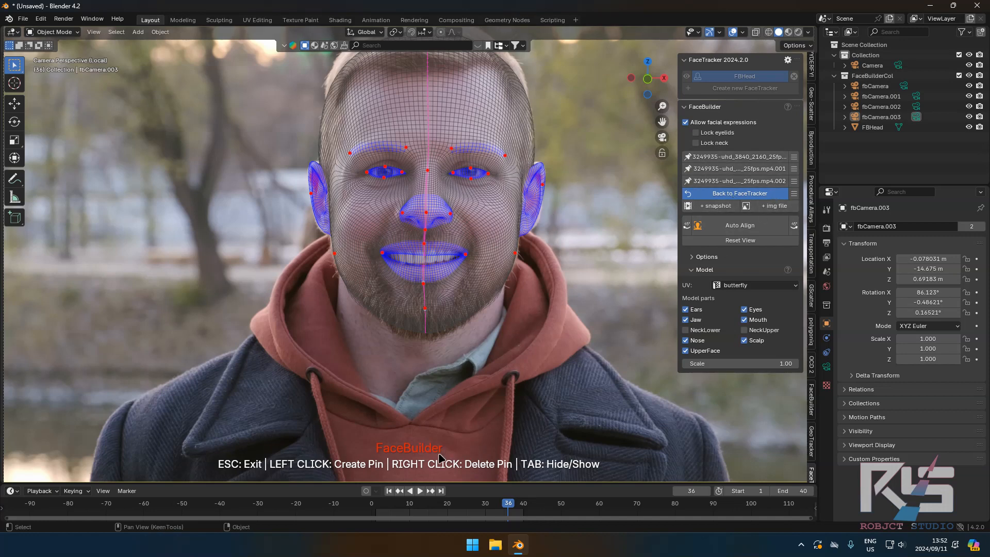
Step: Move to frame 3, return from head editing to FaceTracker, and inspect the head model in 3D and camera view
left_click_drag(508, 507, 390, 509)
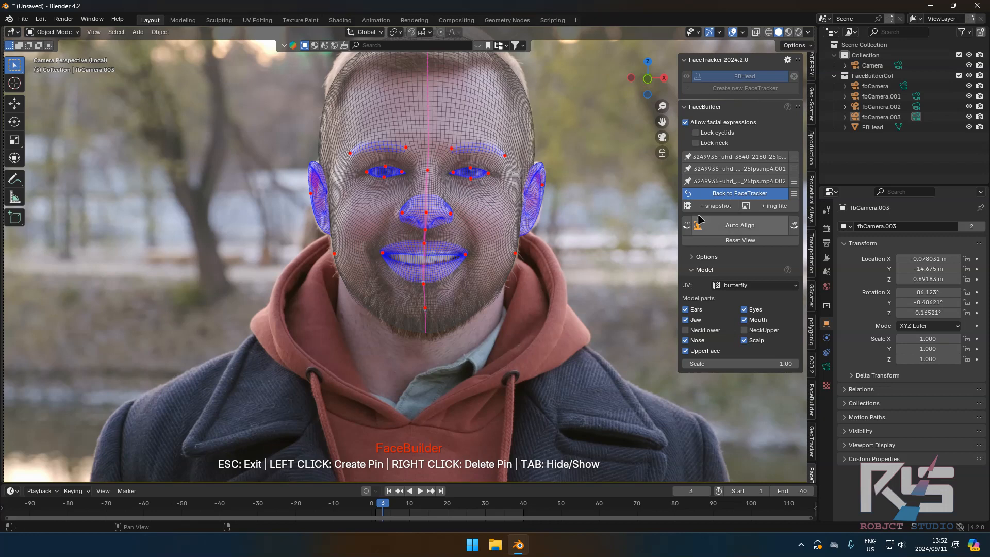
left_click(744, 194)
middle_click_drag(404, 283, 289, 371)
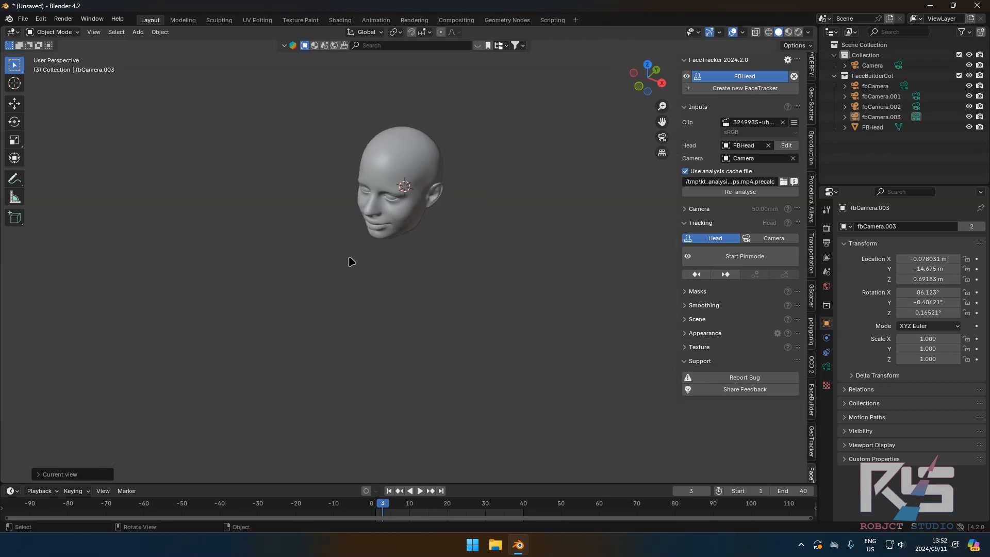
scroll(380, 210, "up", 4)
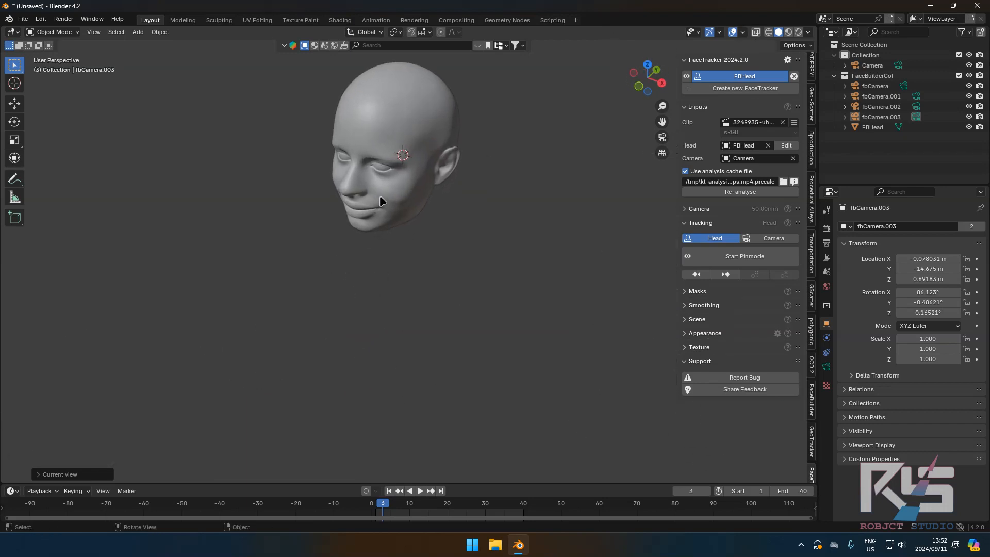
key("KP_0")
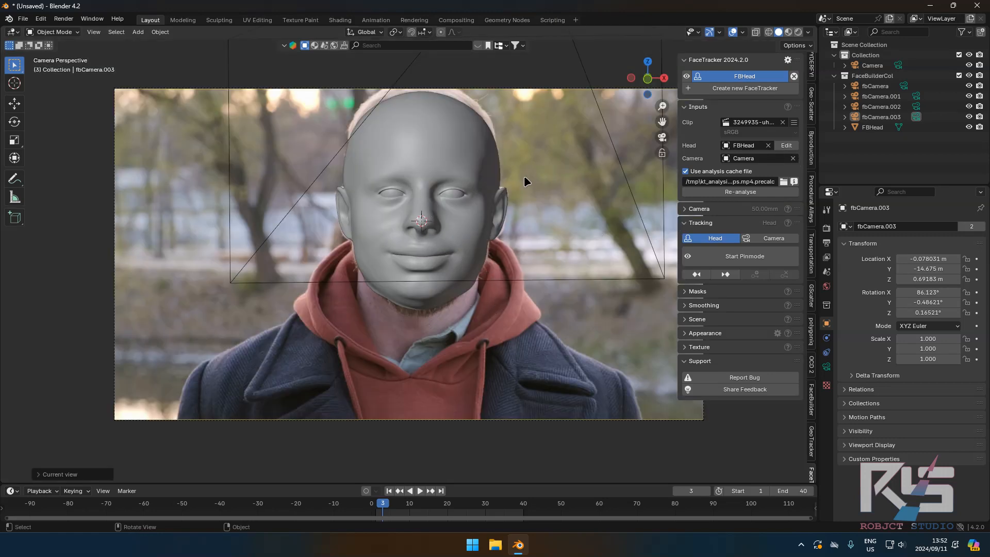
Step: Delete the four snapshot cameras from fbCamera to fbCamera.003 and return to the tracking camera's view
middle_click_drag(526, 181, 392, 289)
scroll(487, 226, "down", 5)
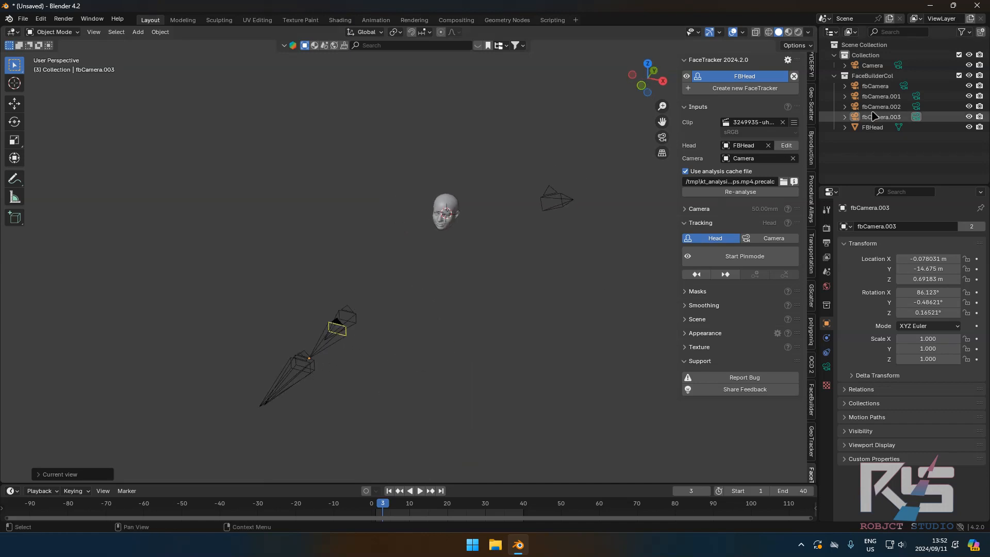
left_click(876, 86)
left_click(878, 117, "shift")
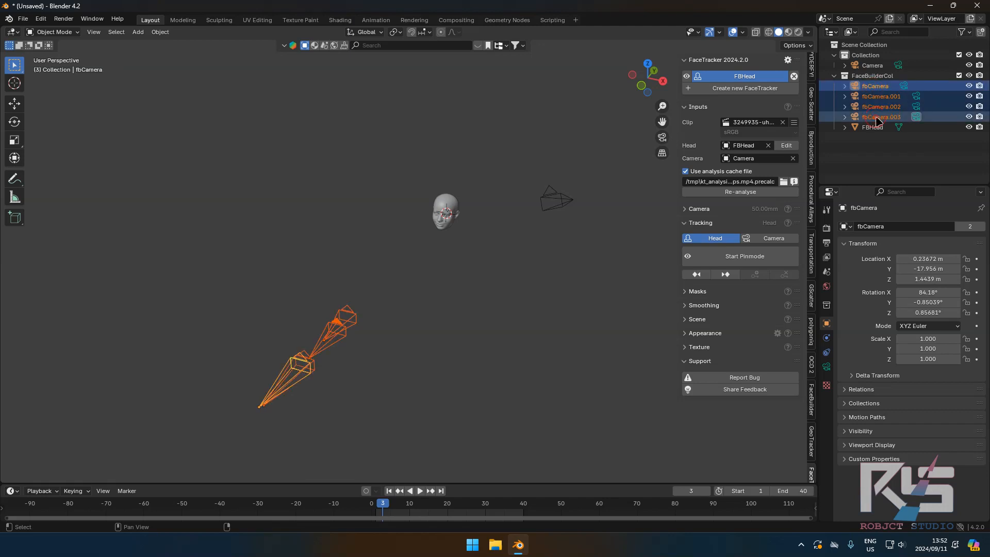
key("Delete")
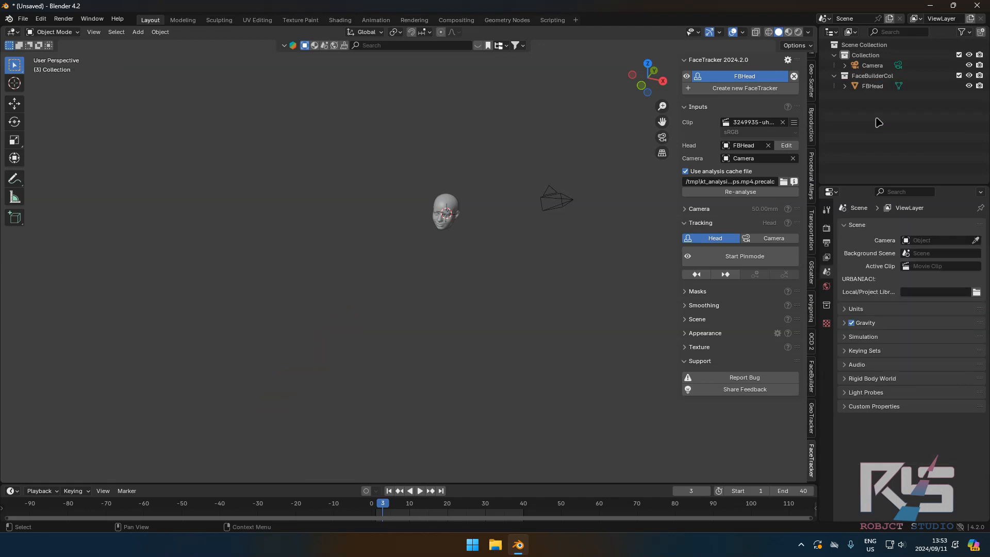
key("KP_0")
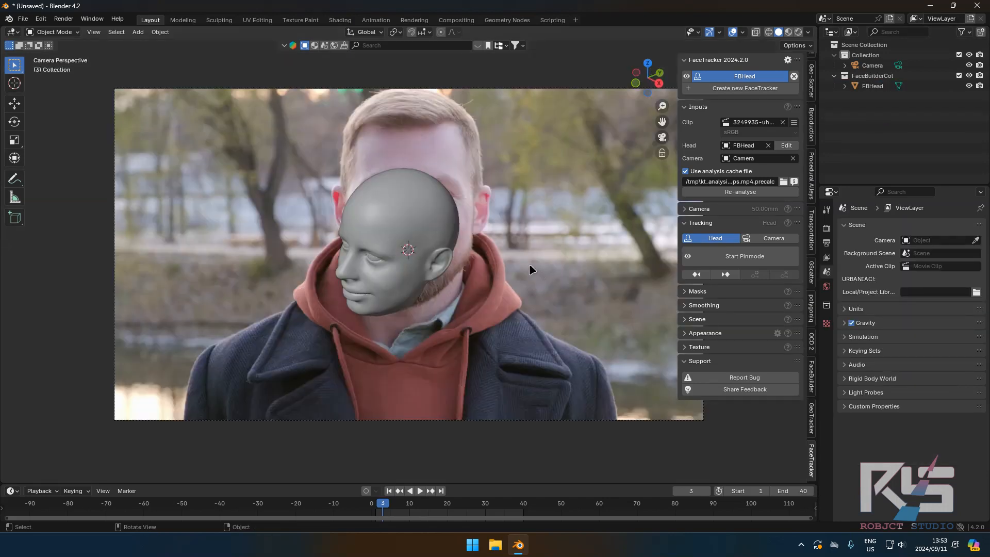
Step: Start pin mode on the FBHead mesh, auto-align it to the face at frame 3, and remove the pin beside the image-left ear
left_click(428, 251)
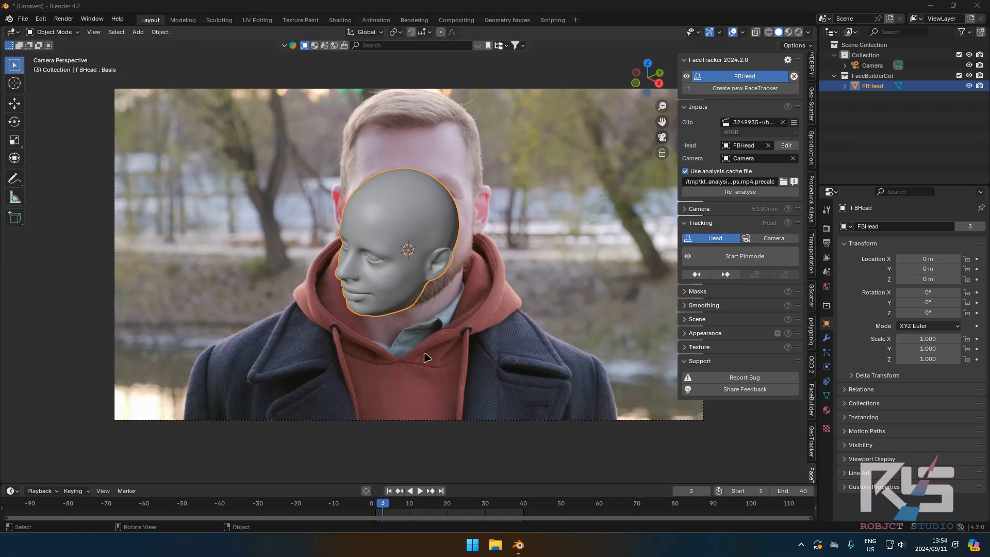
left_click(749, 261)
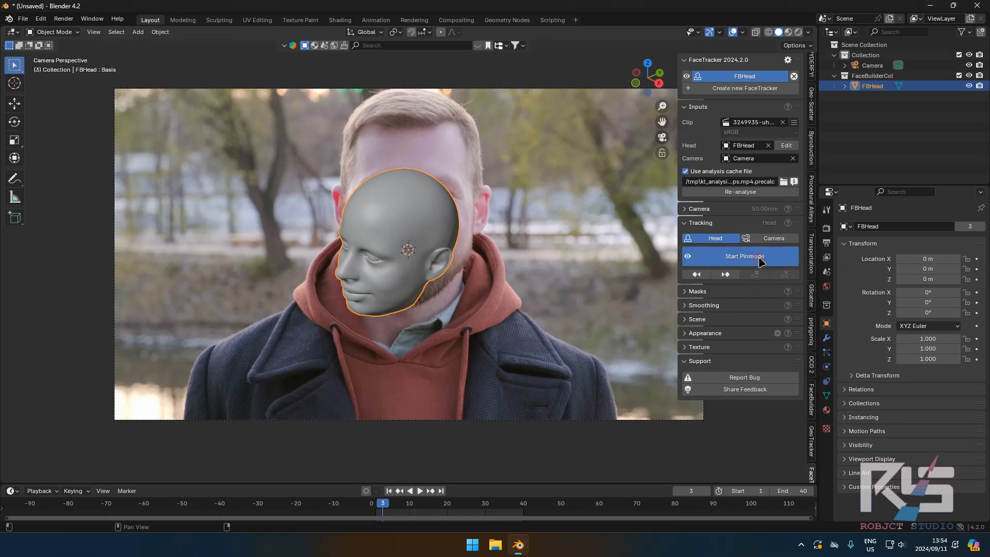
left_click(732, 264)
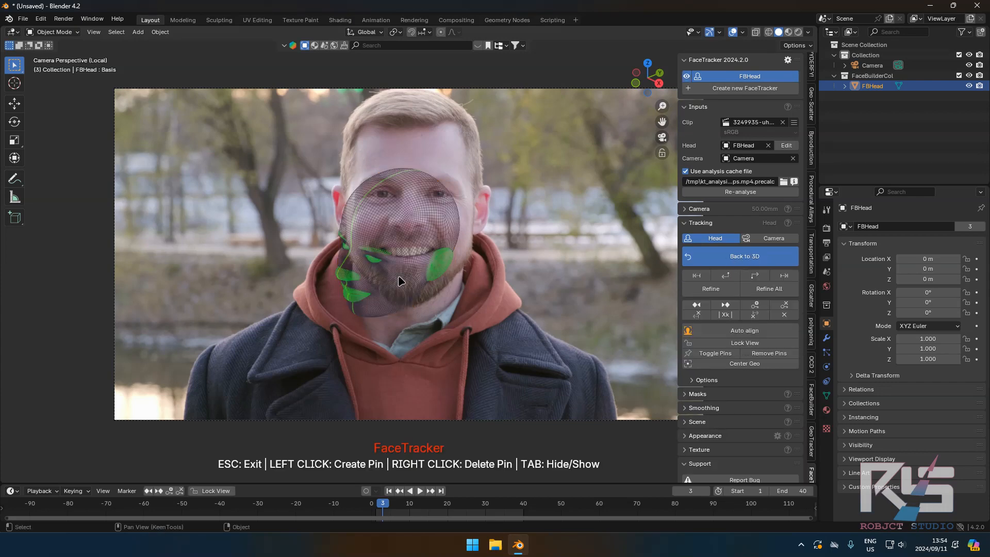
left_click(751, 336)
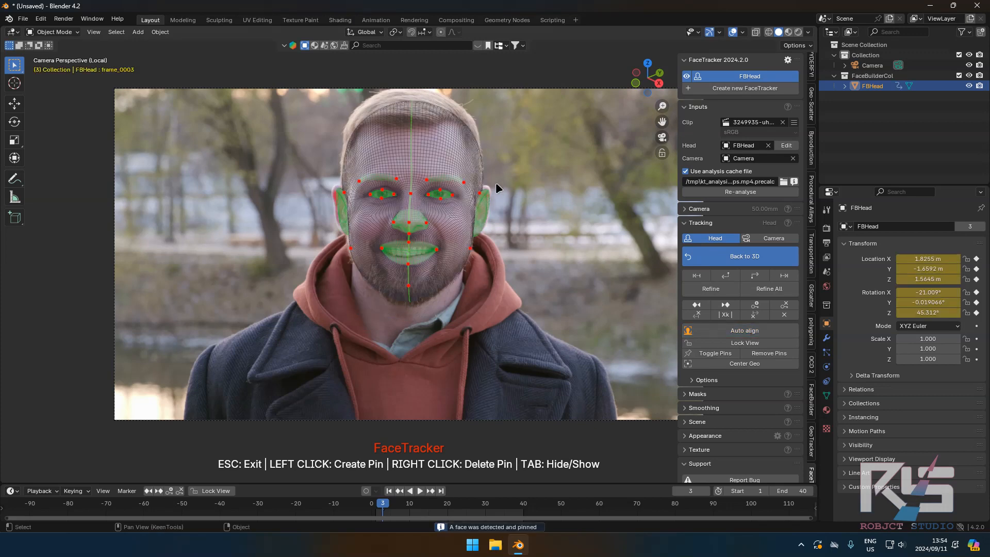
scroll(465, 193, "up", 3)
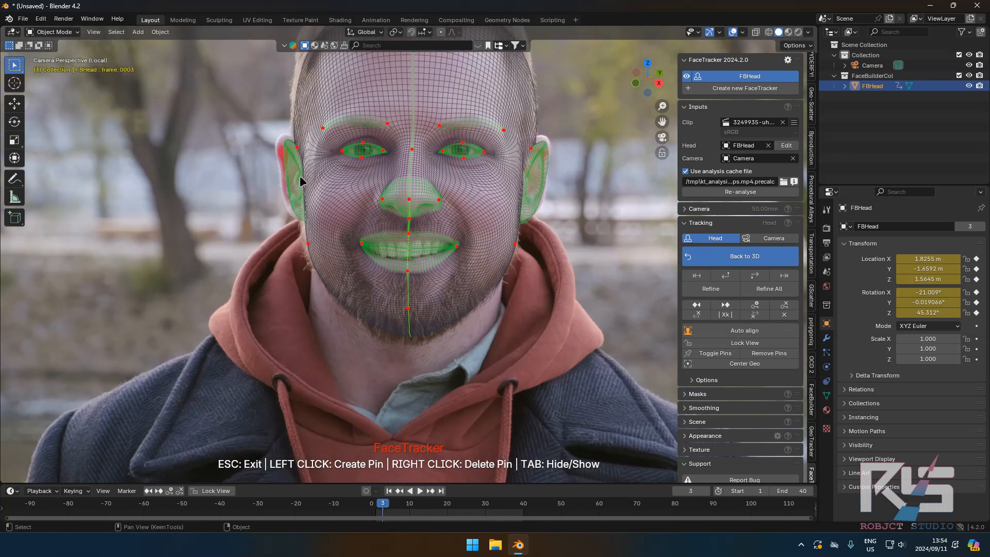
right_click(297, 148)
Step: Go to frame 1 and auto-align the head mesh to the face there
left_click(379, 504)
key("space")
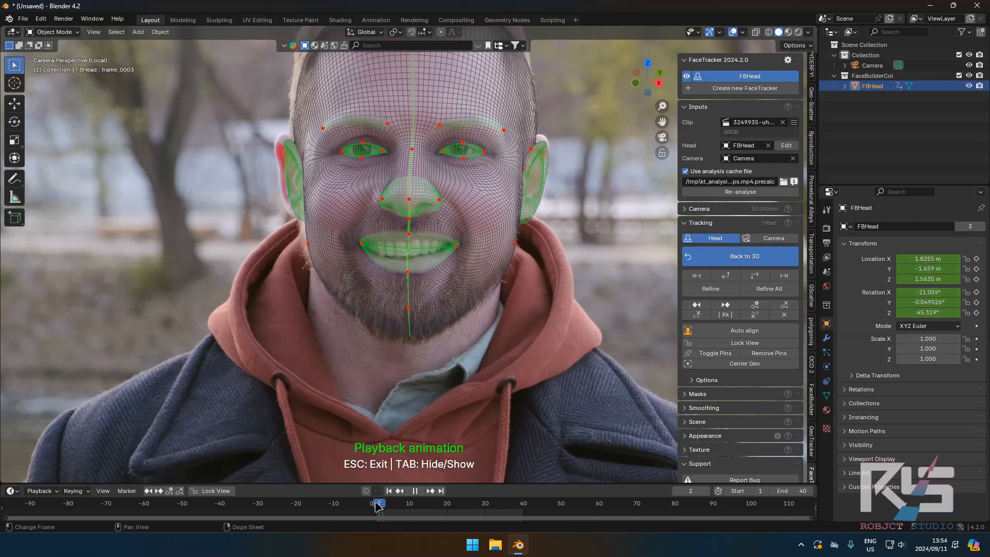
left_click_drag(376, 503, 371, 500)
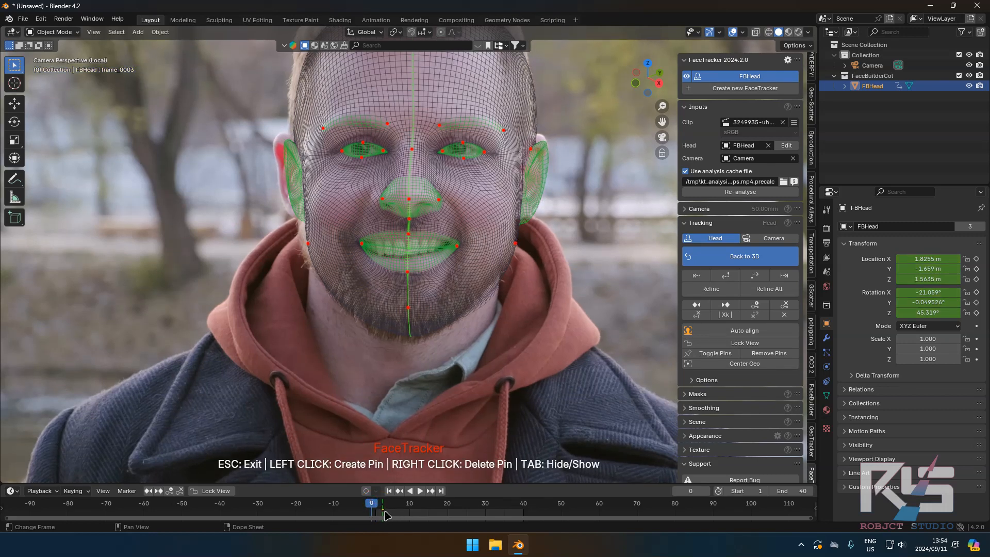
left_click(383, 509)
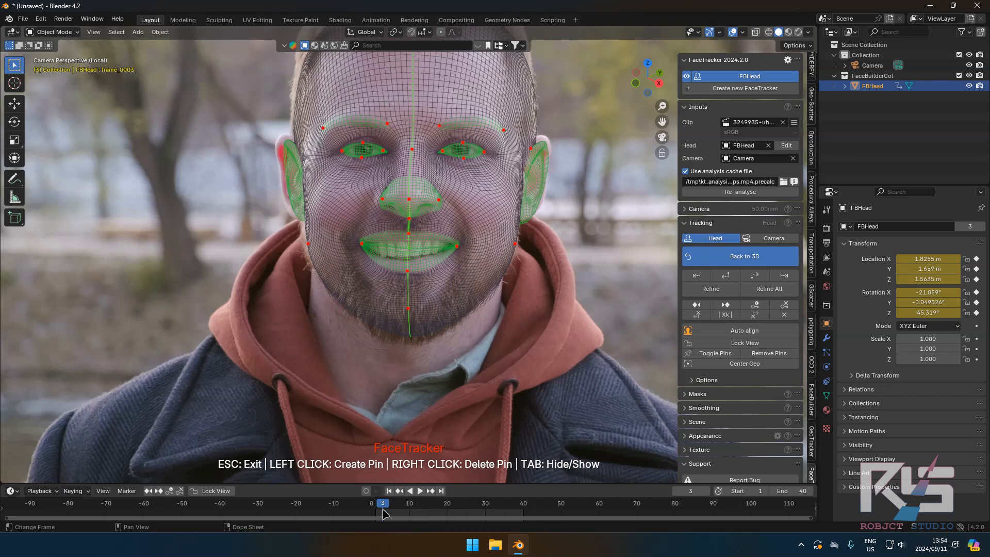
left_click_drag(382, 511, 378, 511)
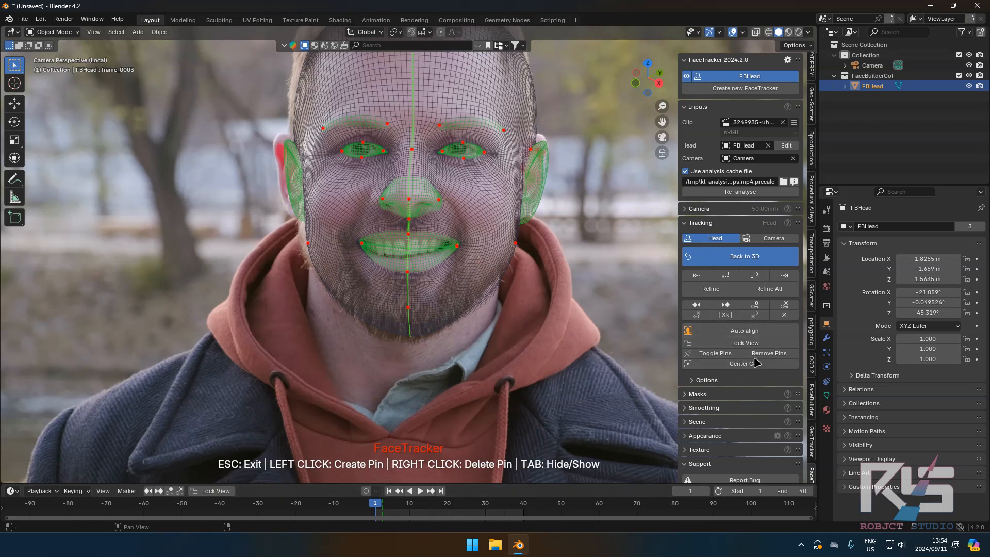
left_click(744, 331)
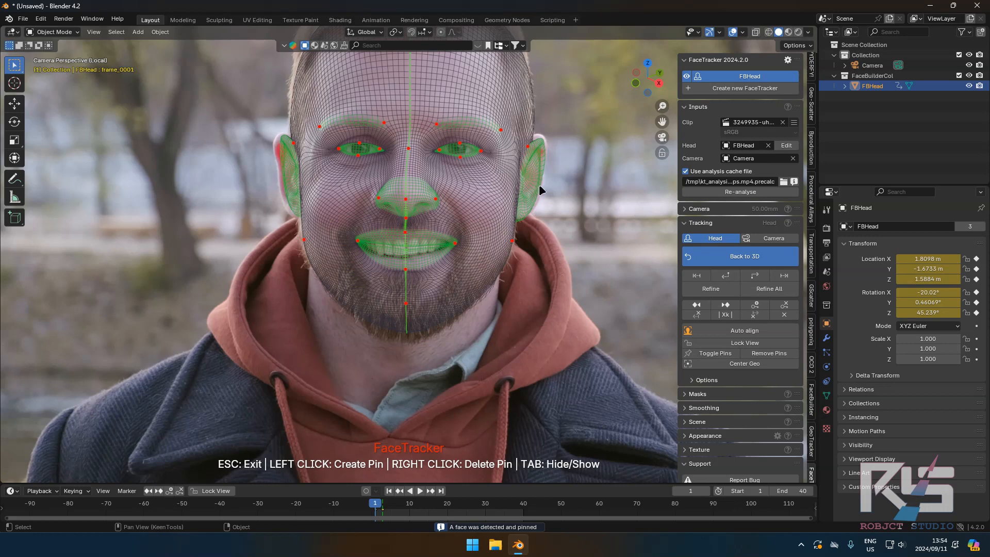
Step: Adjust the frame 1 mesh fit with pins at the upper and lower edges of both ears
left_click_drag(540, 148, 540, 140)
left_click_drag(530, 204, 535, 211)
left_click_drag(291, 206, 285, 216)
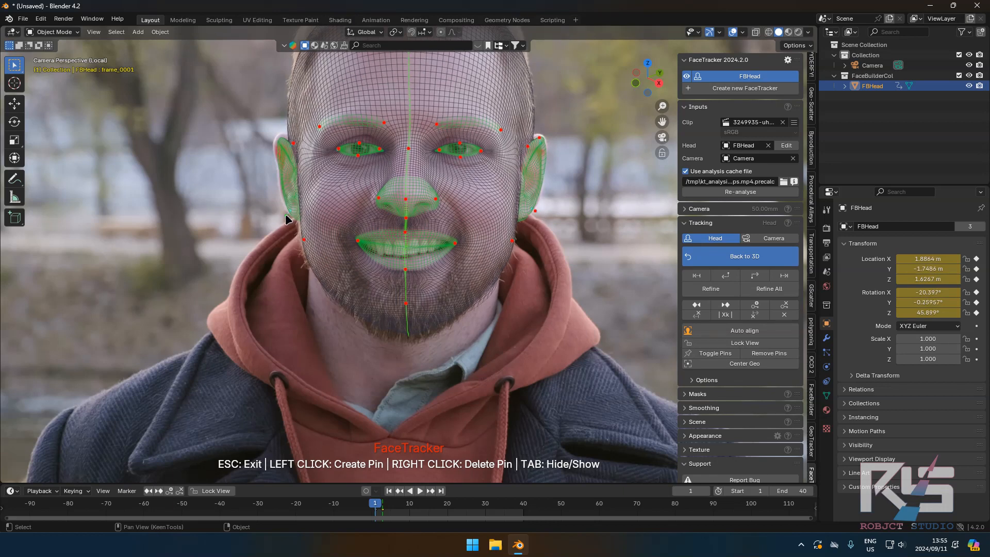
left_click(282, 141)
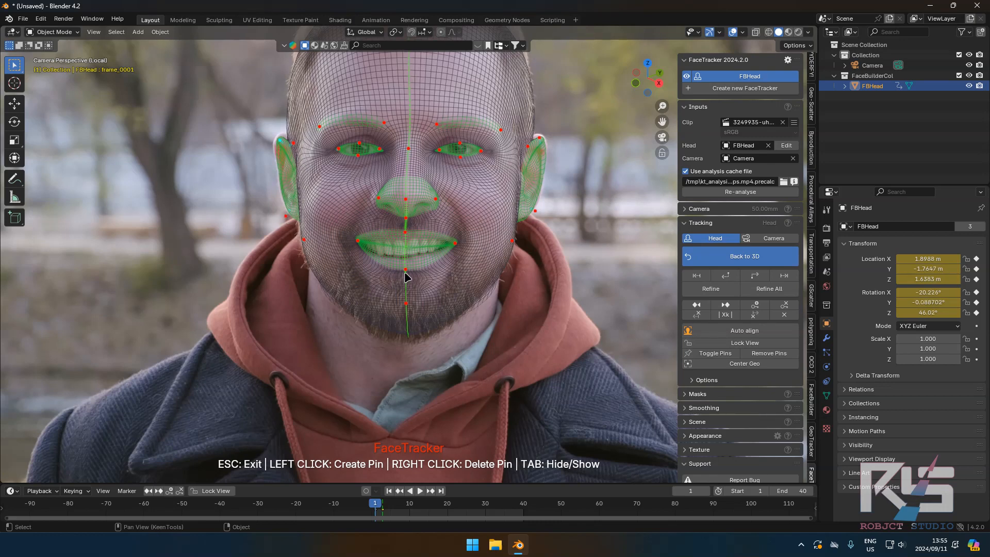
Step: Adjust the frame 1 mouth fit with the lower-lip, image-right mouth-corner and upper-lip pins, and refine all the tracking
left_click_drag(404, 270, 406, 278)
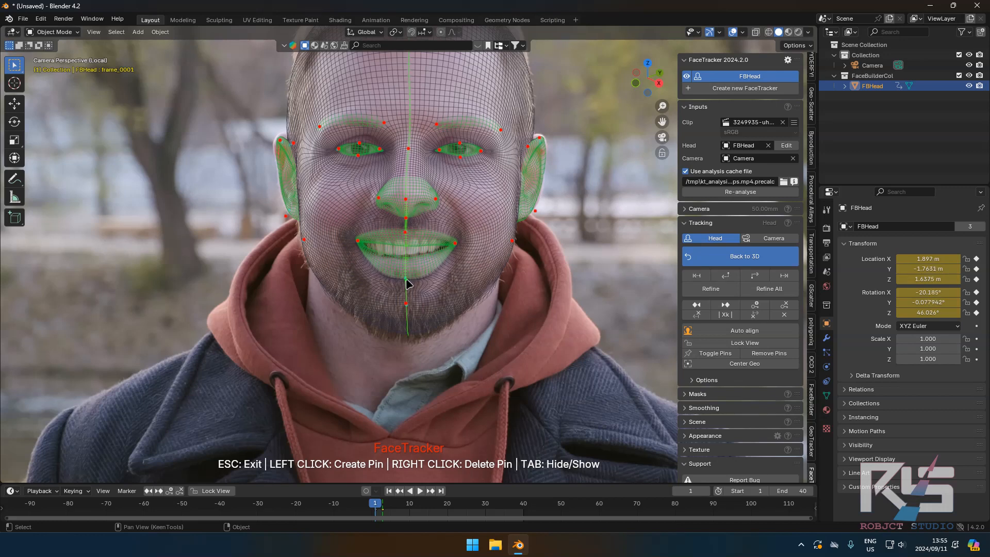
left_click(452, 243)
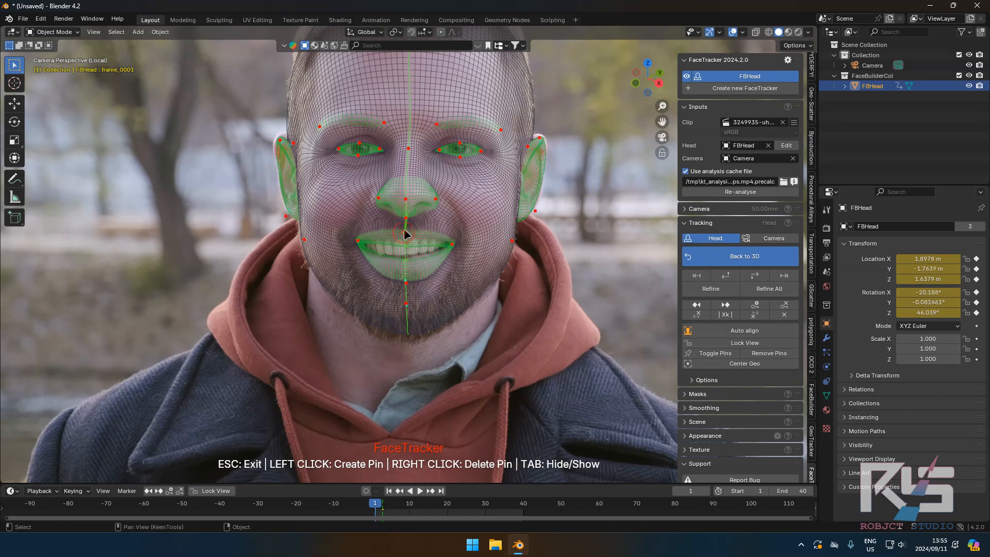
left_click_drag(404, 232, 405, 223)
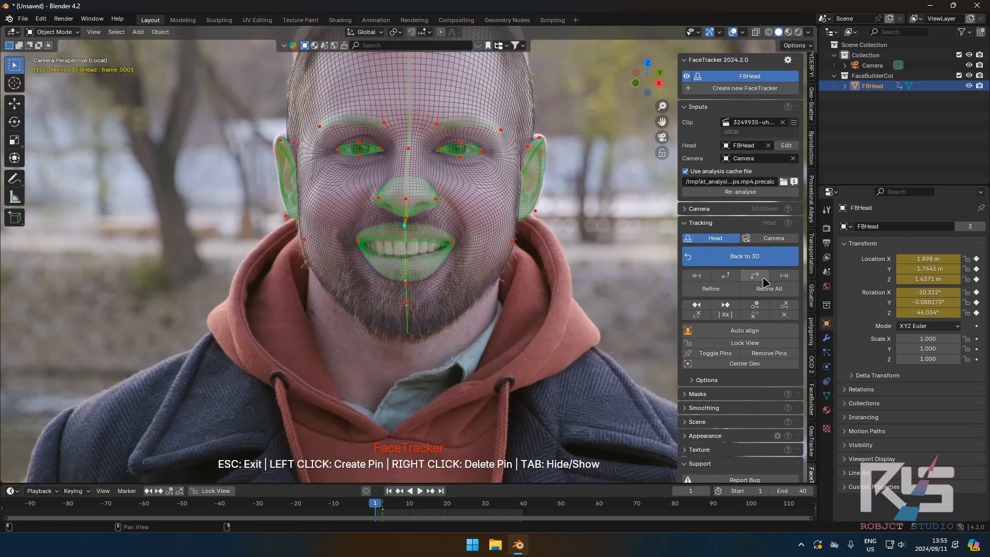
left_click(763, 290)
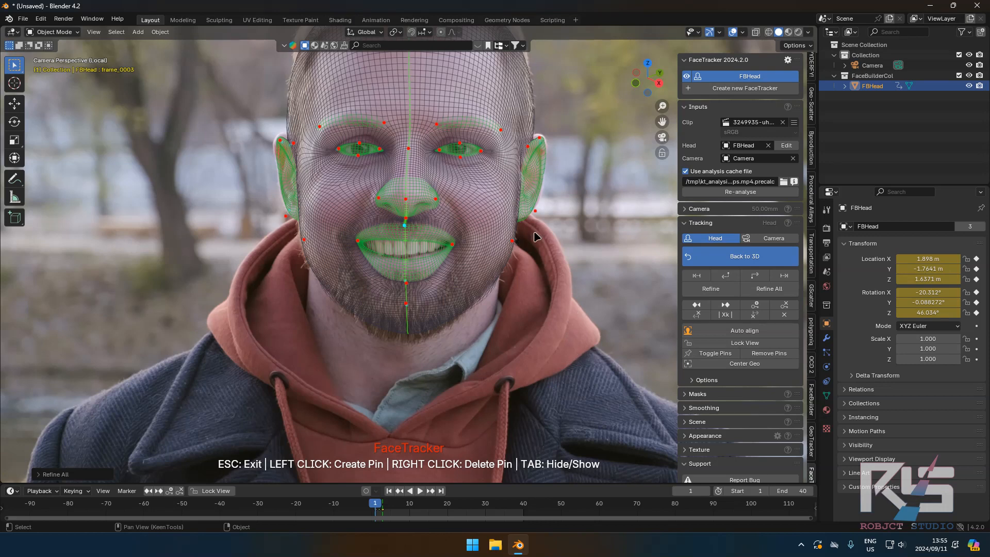
Step: Track the head forward from frame 1, continue forward from frame 3, and stop the tracking at frame 16
left_click(755, 276)
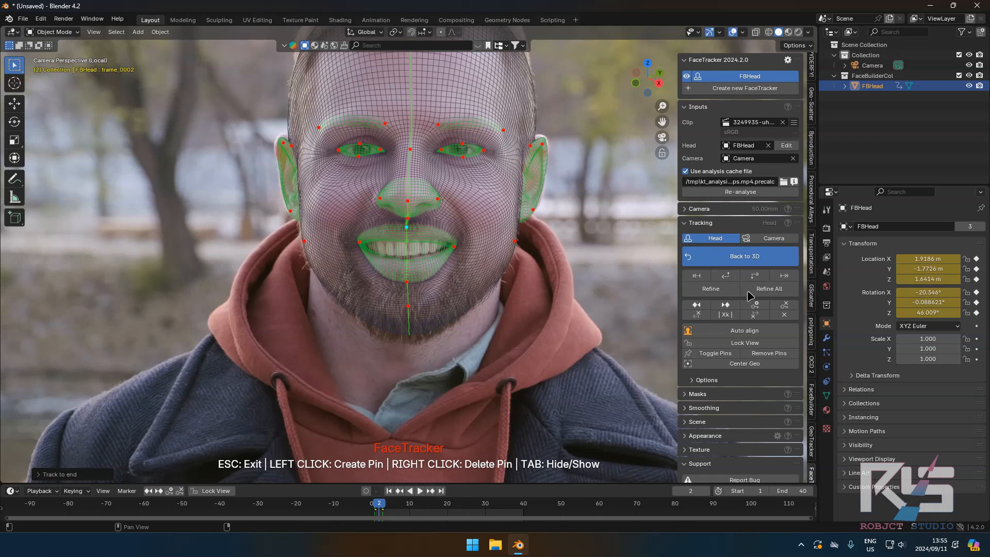
double_click(383, 507)
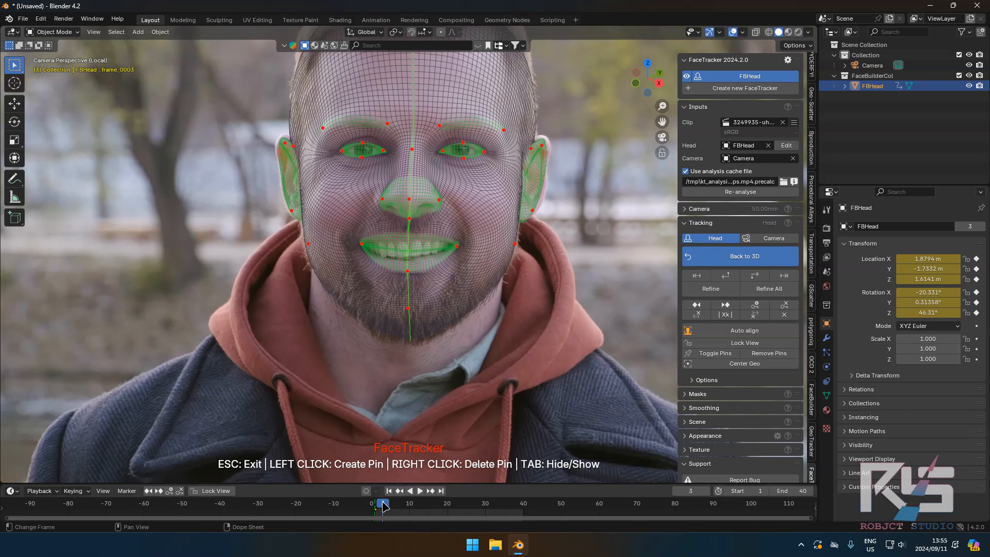
left_click(755, 276)
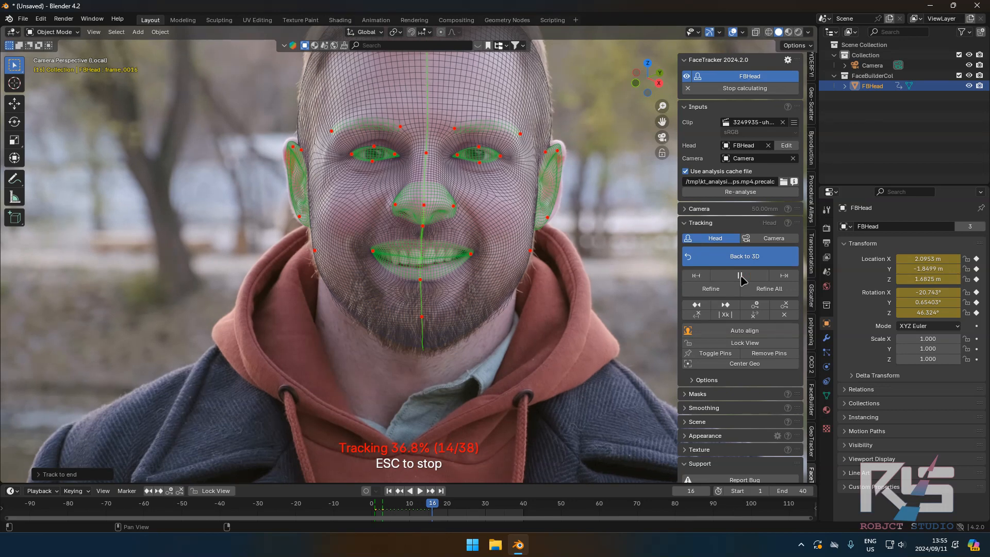
left_click(739, 276)
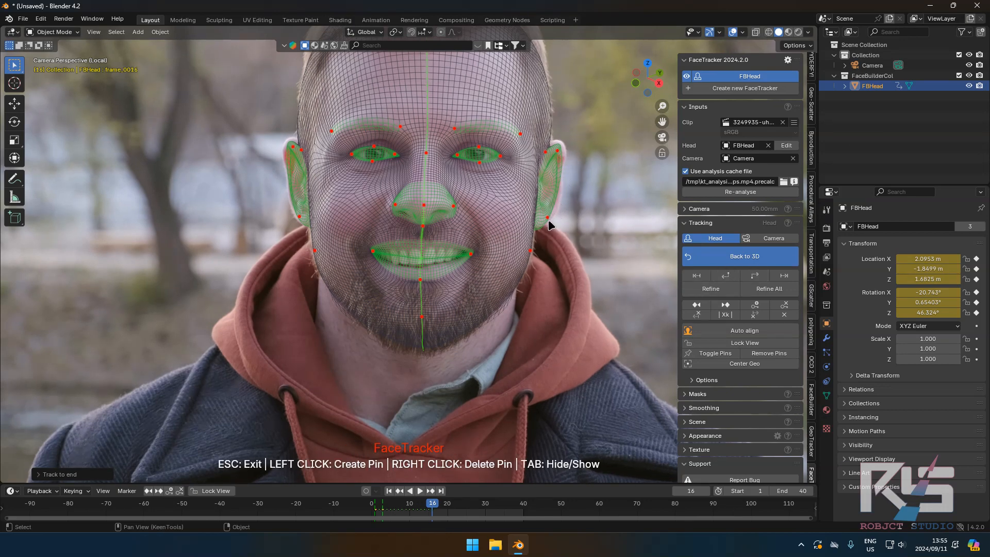
Step: Correct the frame 16 mesh fit with pins around the outer edges of both ears, and refine all the tracking
left_click_drag(545, 215, 555, 214)
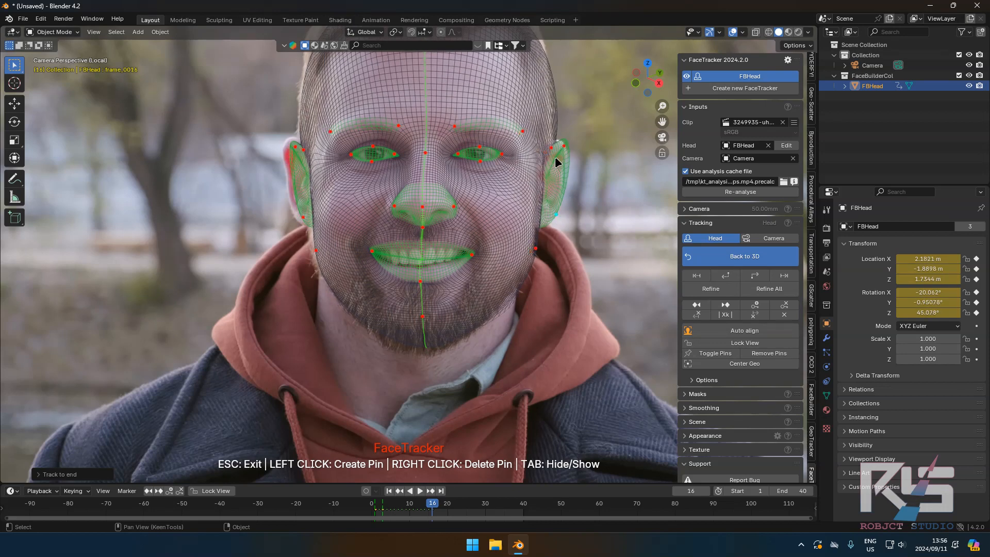
left_click_drag(563, 147, 552, 149)
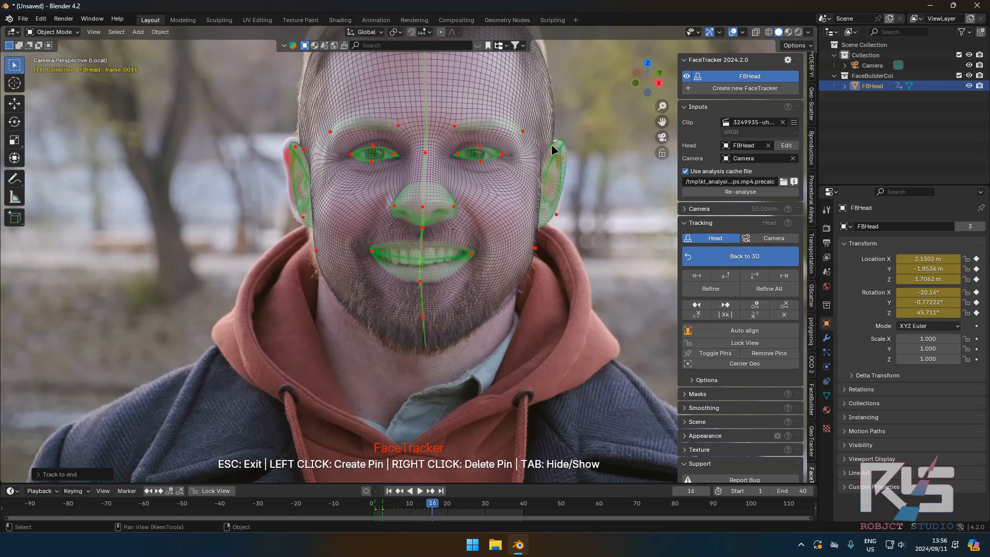
left_click(292, 185)
left_click_drag(293, 184, 275, 192)
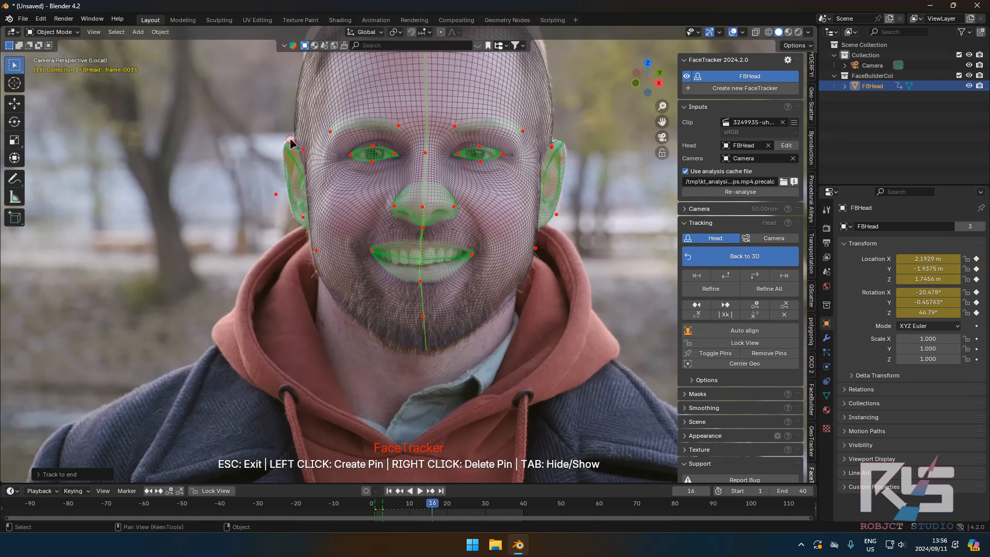
left_click(289, 138)
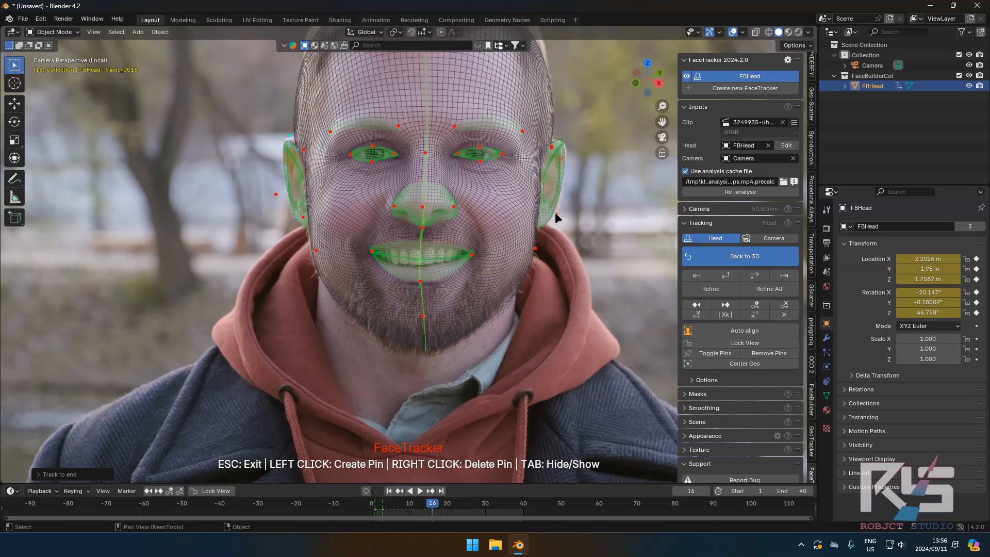
left_click_drag(556, 212, 563, 215)
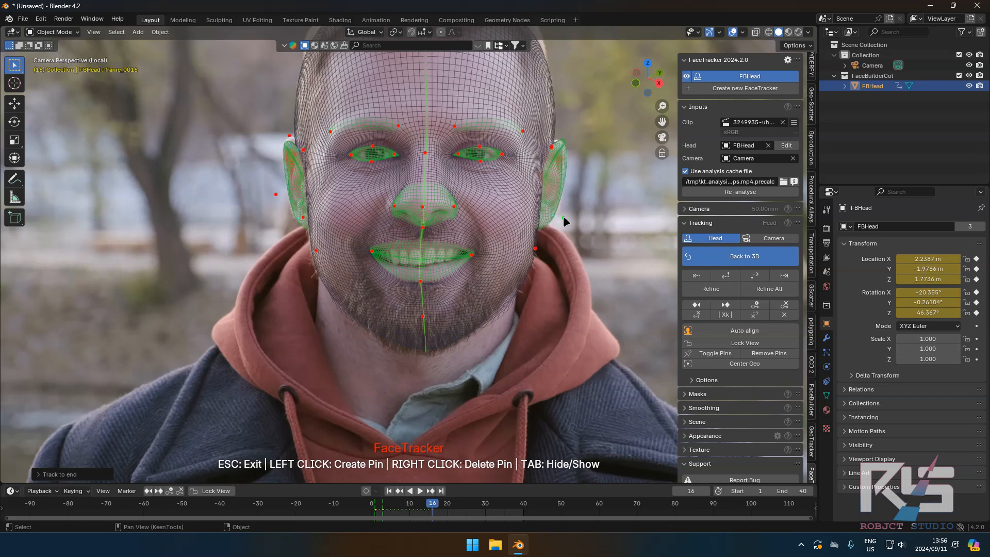
left_click(772, 294)
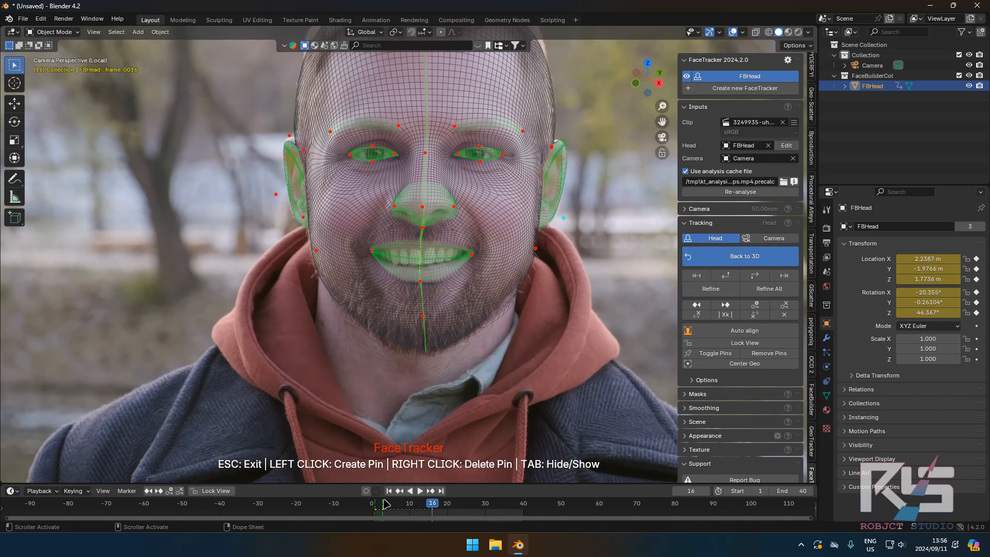
Step: Return to frame 3, pull the outer pins of both ears outward to correct the mesh fit, and refine all the tracking
left_click(382, 503)
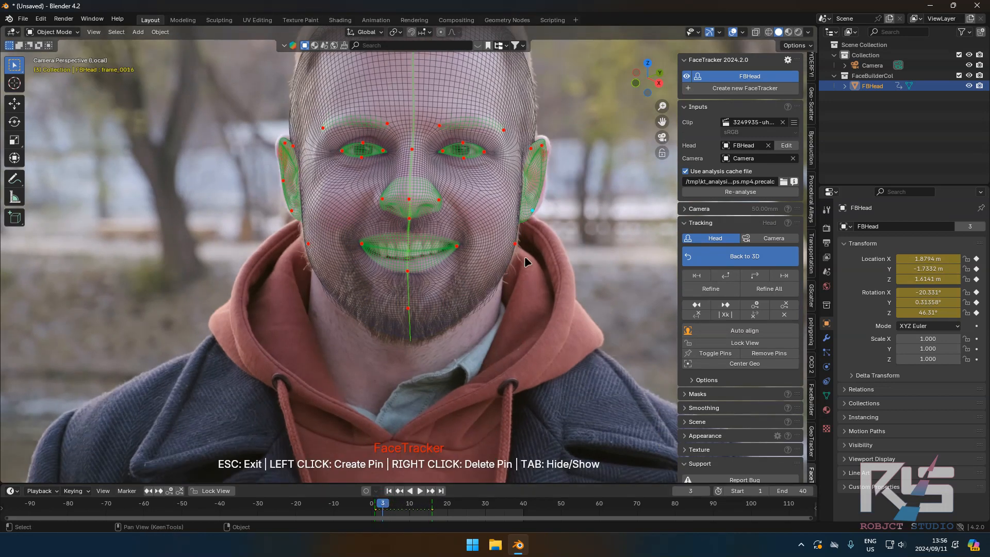
left_click_drag(532, 209, 548, 196)
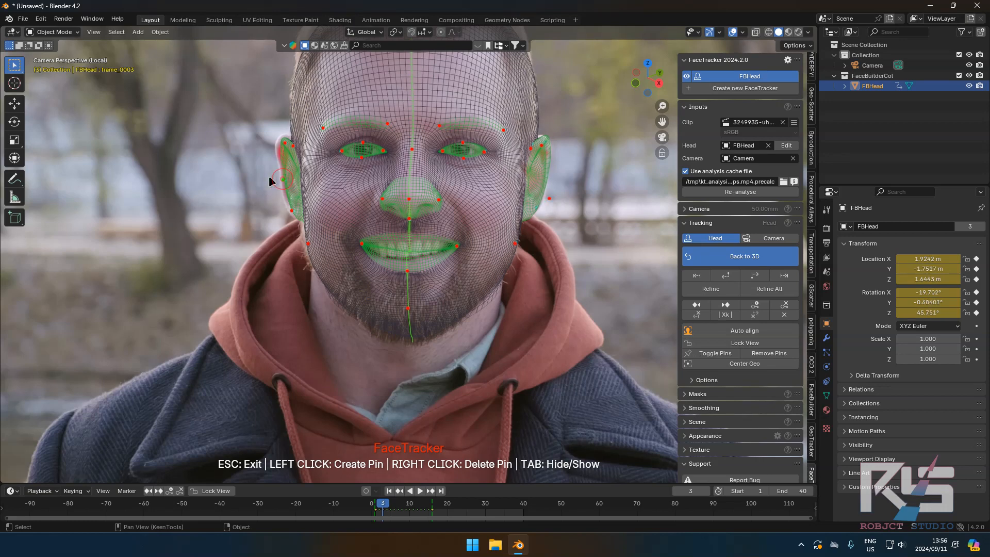
left_click_drag(268, 175, 265, 175)
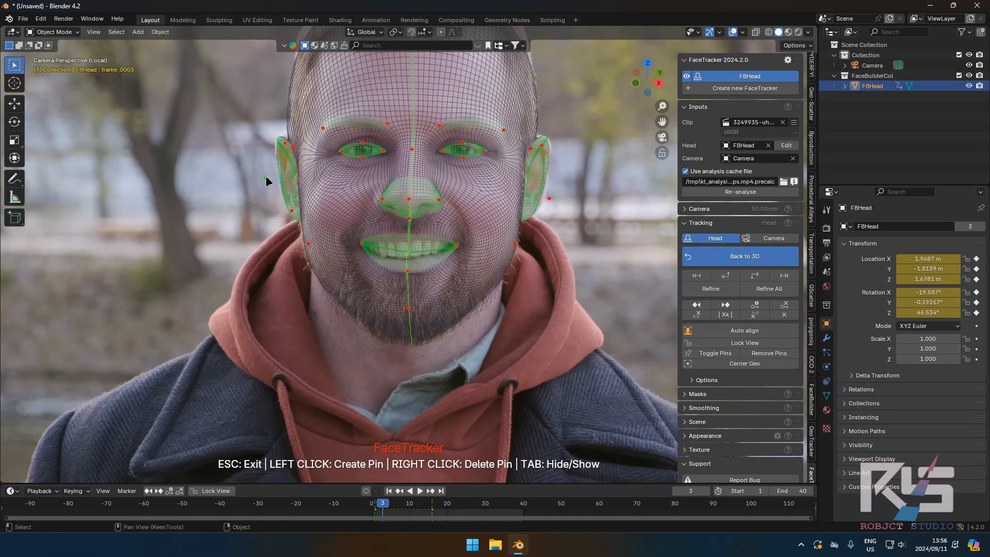
left_click(551, 197)
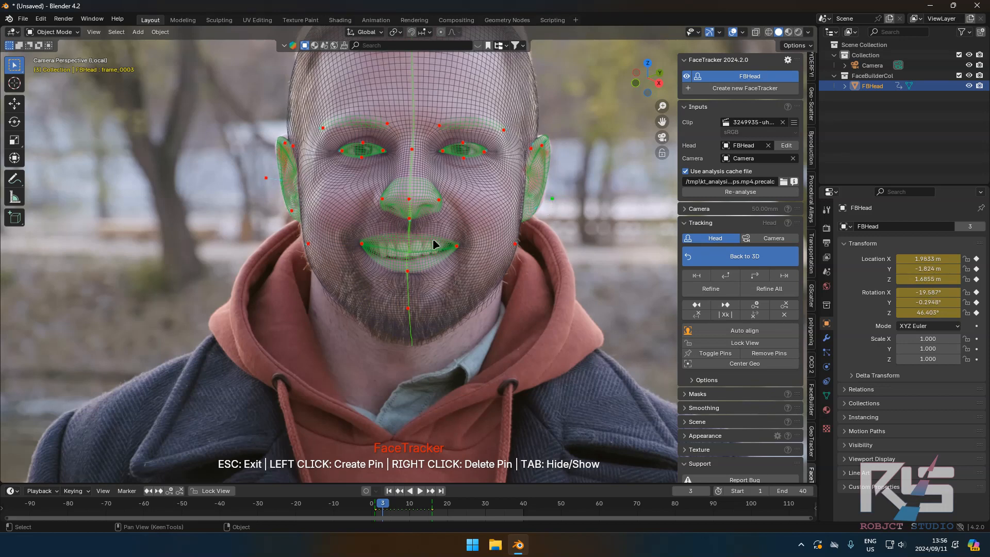
left_click(765, 288)
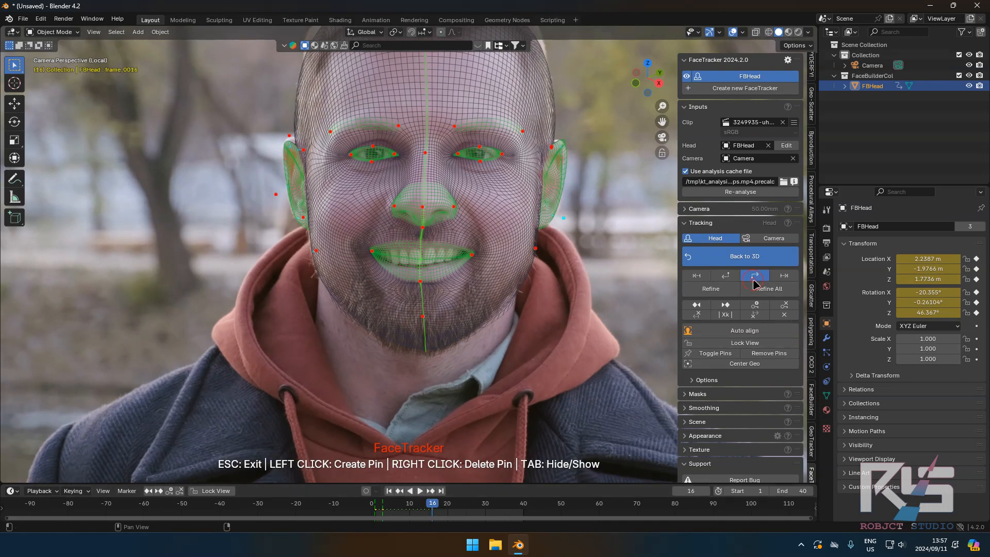
Step: Track the head forward from frame 16 to the clip's end at frame 40, and refine all the tracking
left_click(754, 279)
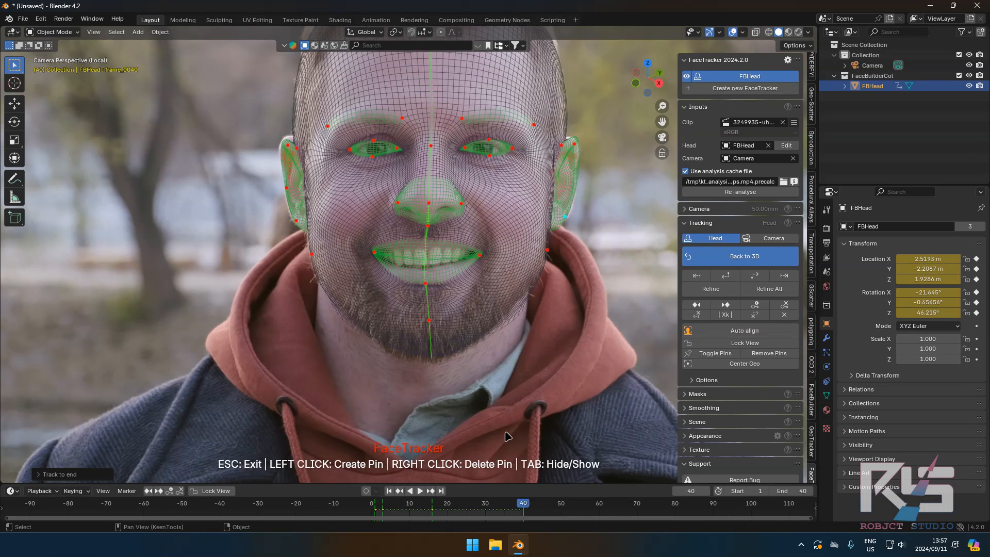
key("space")
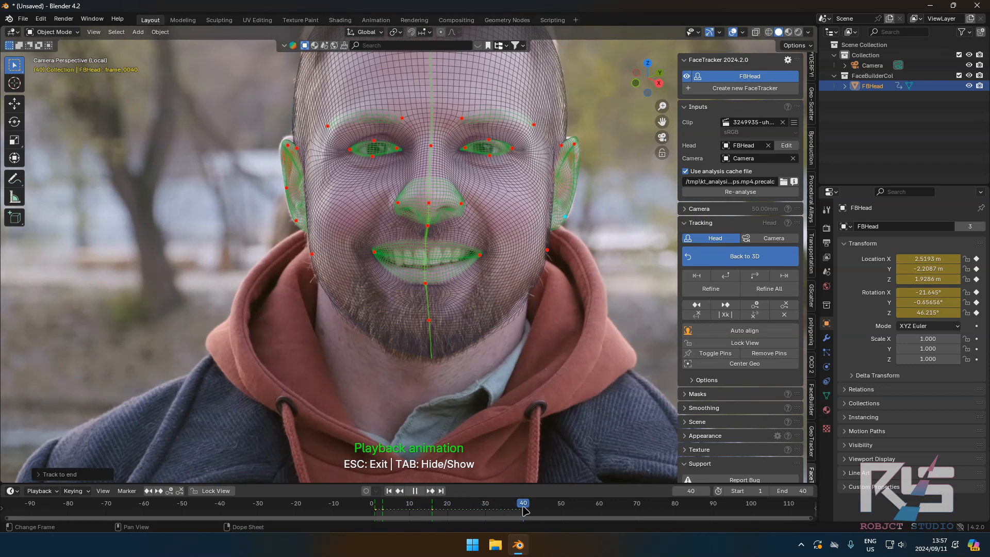
key("space")
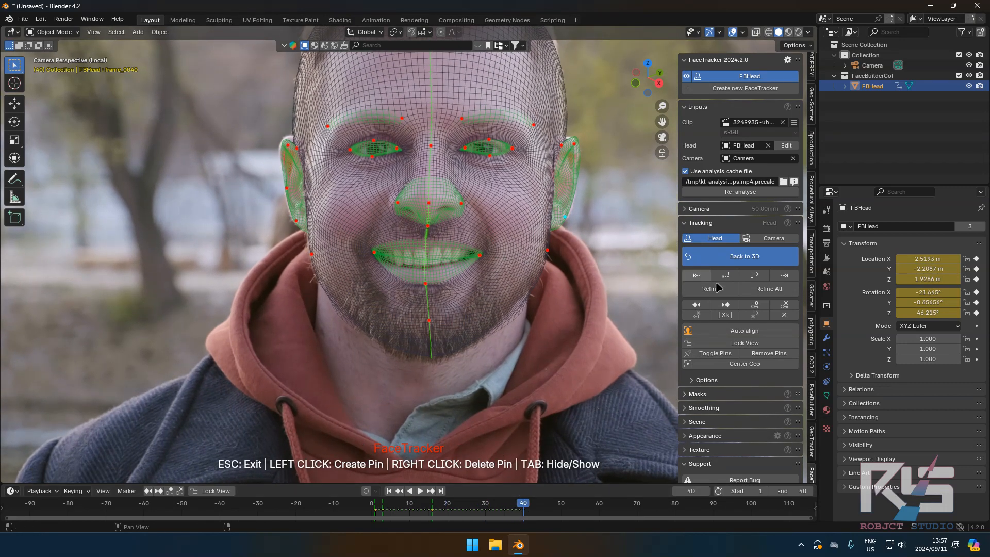
left_click(771, 287)
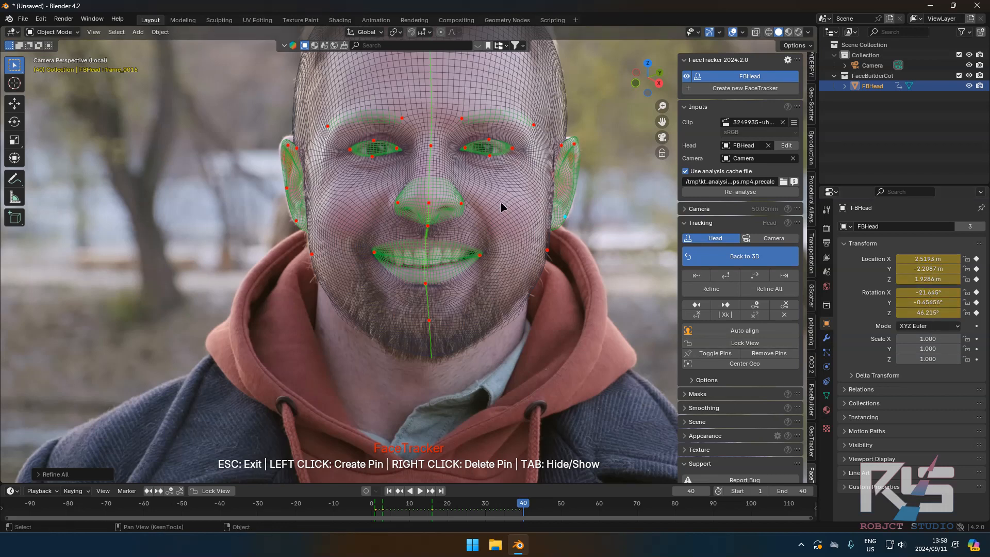
Step: Leave pin mode and scrub the timeline from frame 40 back to frame 1 to review the head track
scroll(480, 259, "down", 2)
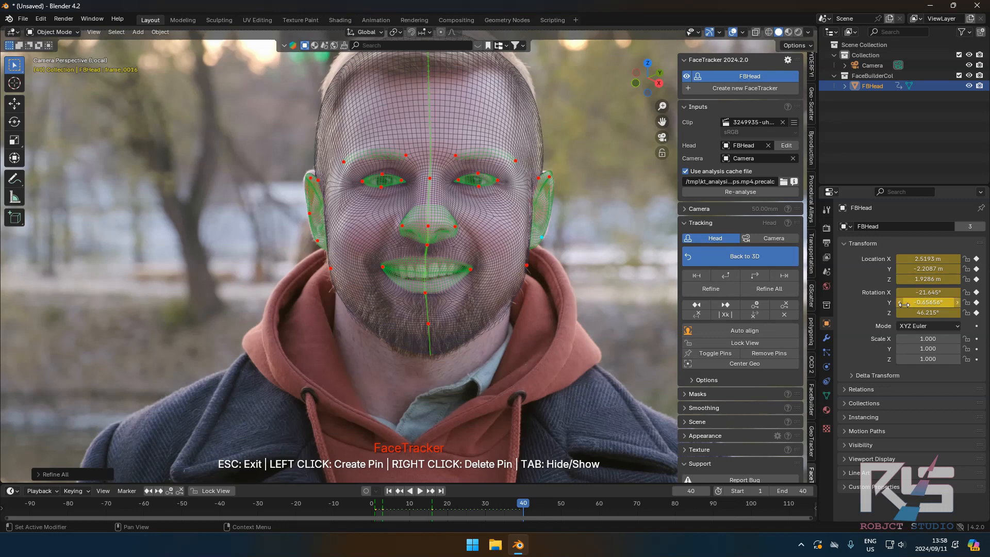
left_click(748, 263)
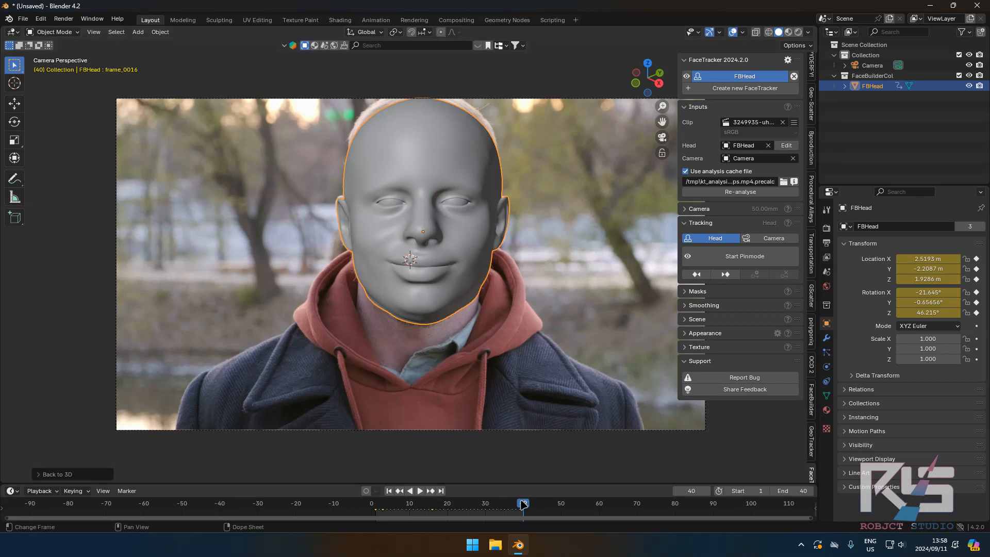
left_click_drag(520, 508, 381, 512)
key("space")
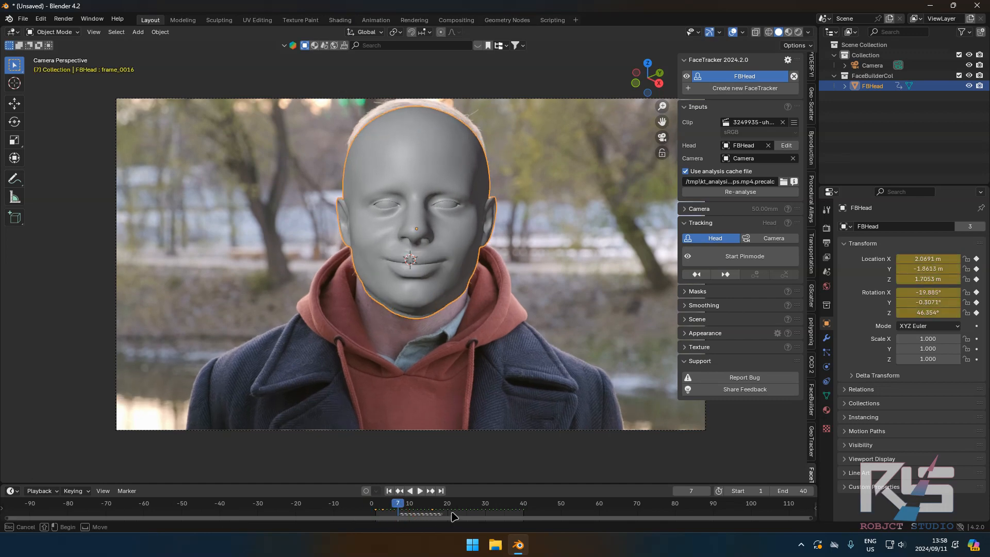
left_click_drag(483, 511, 376, 510)
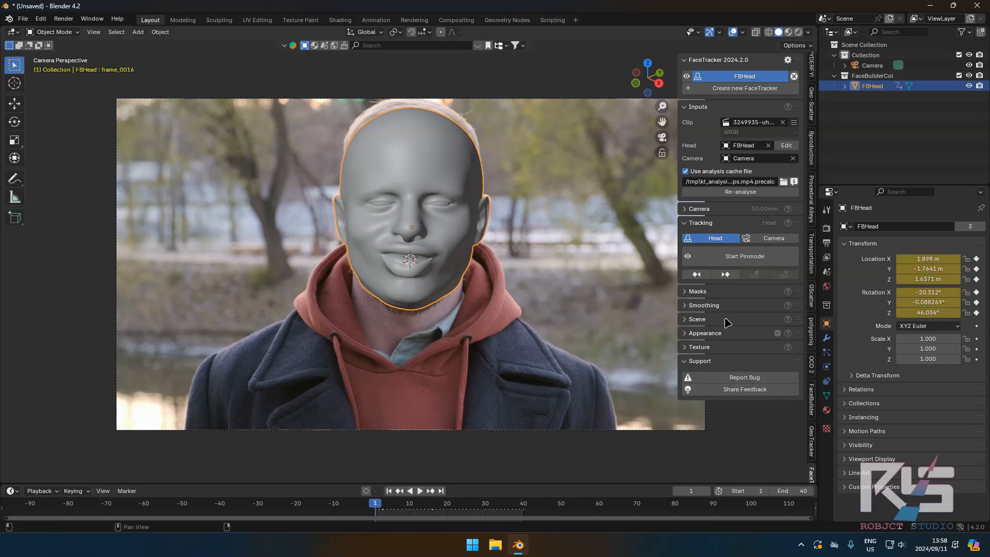
Step: Play the tracked head animation from a perspective outside the camera, stop it, and return to the camera view
middle_click_drag(548, 269, 514, 250)
key("space")
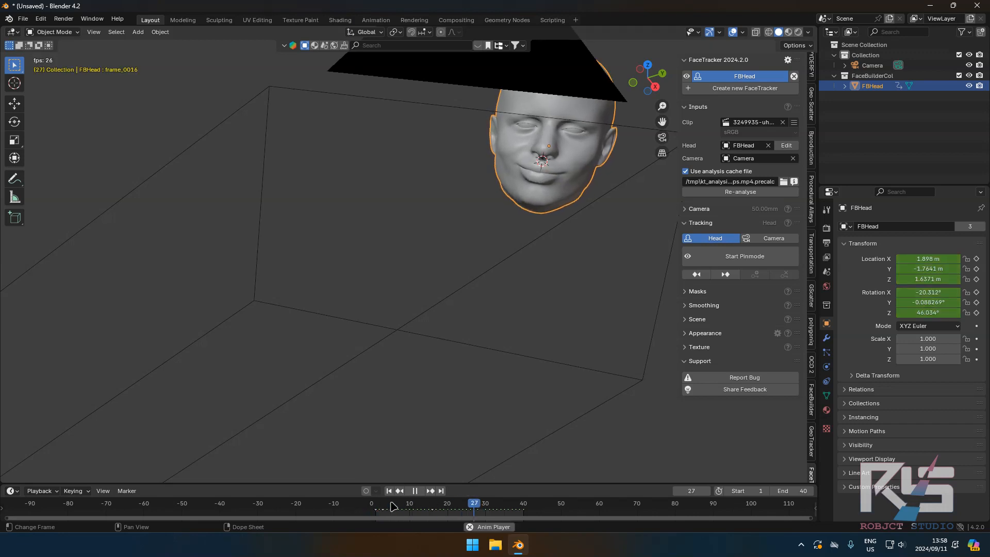
key("space")
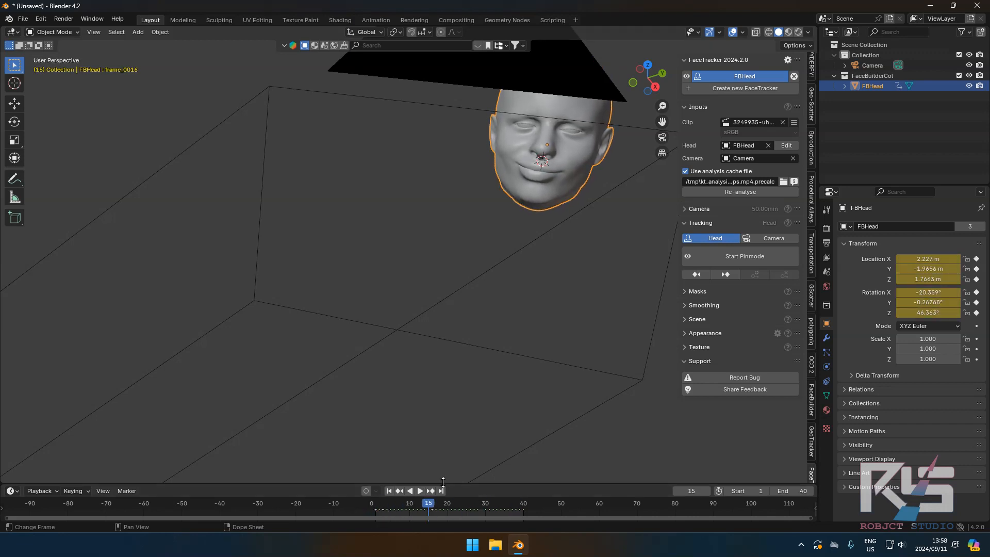
key("KP_0")
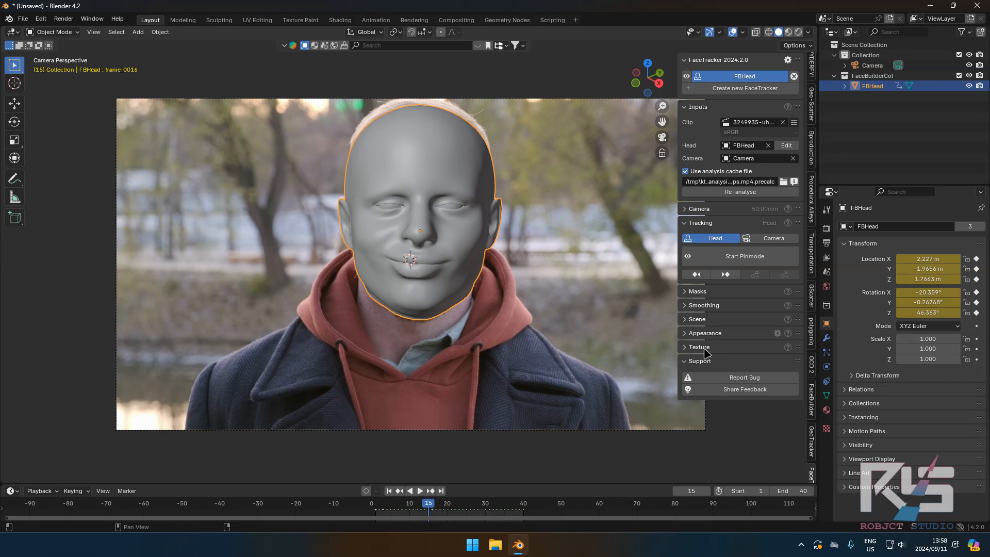
Step: Add frames 15 and 30 to the FaceTracker texture frame list
left_click(686, 347)
scroll(774, 377, "down", 1)
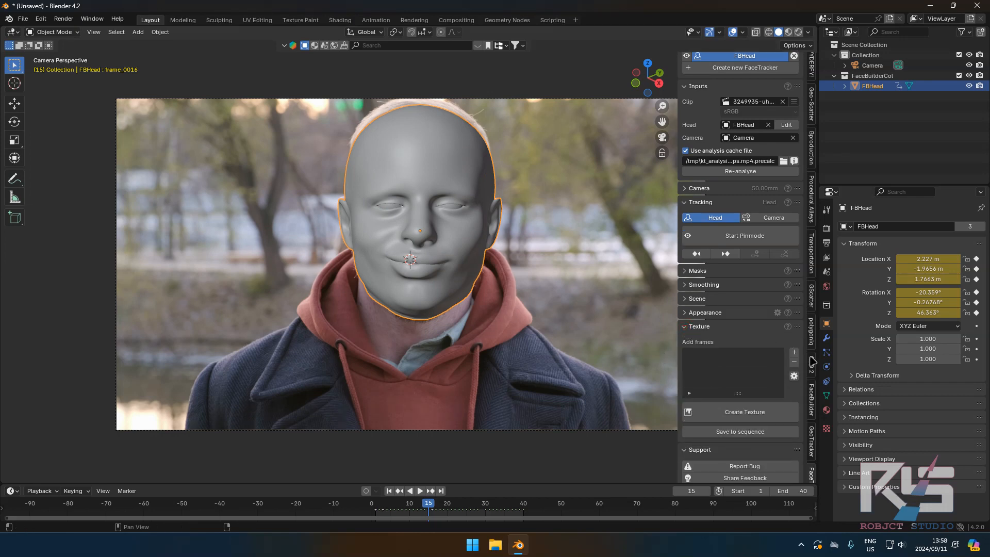
left_click(794, 353)
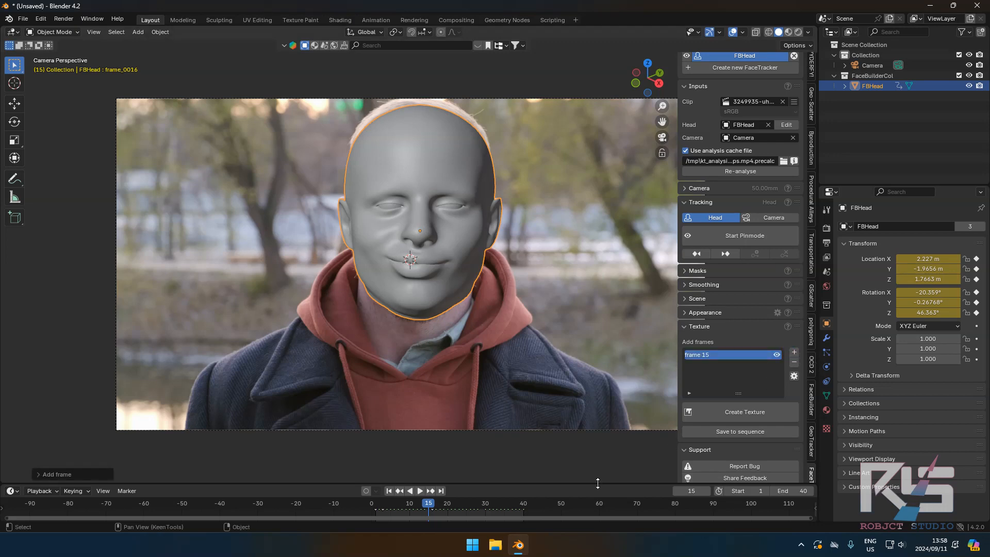
key("space")
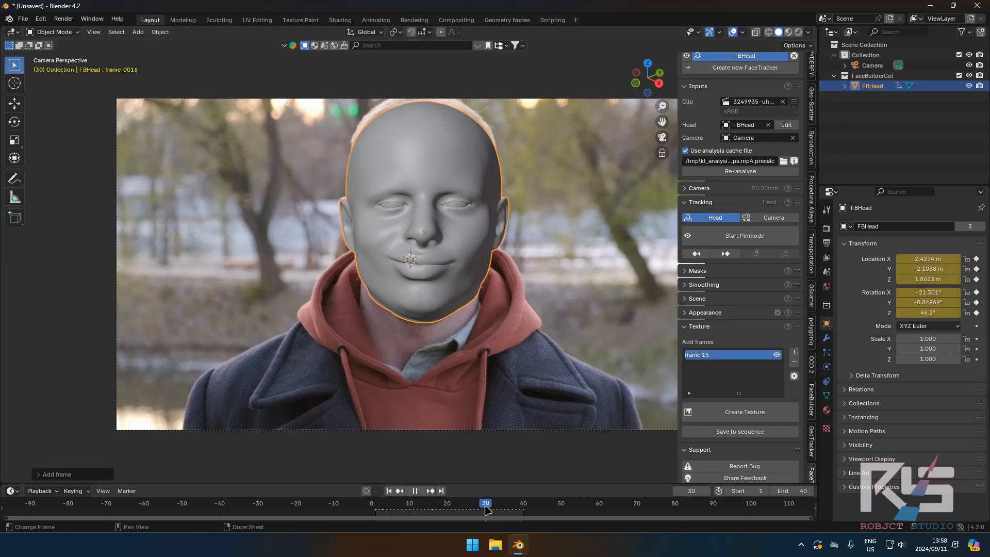
left_click(794, 352)
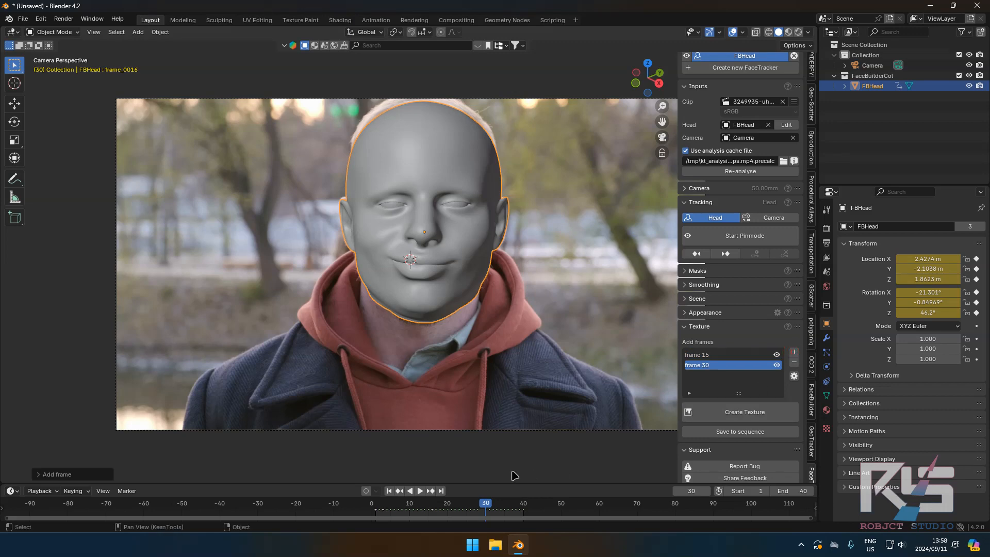
Step: Add frames 1 and 8 to the texture frame list, and create the head texture from the listed frames
left_click_drag(489, 505, 378, 515)
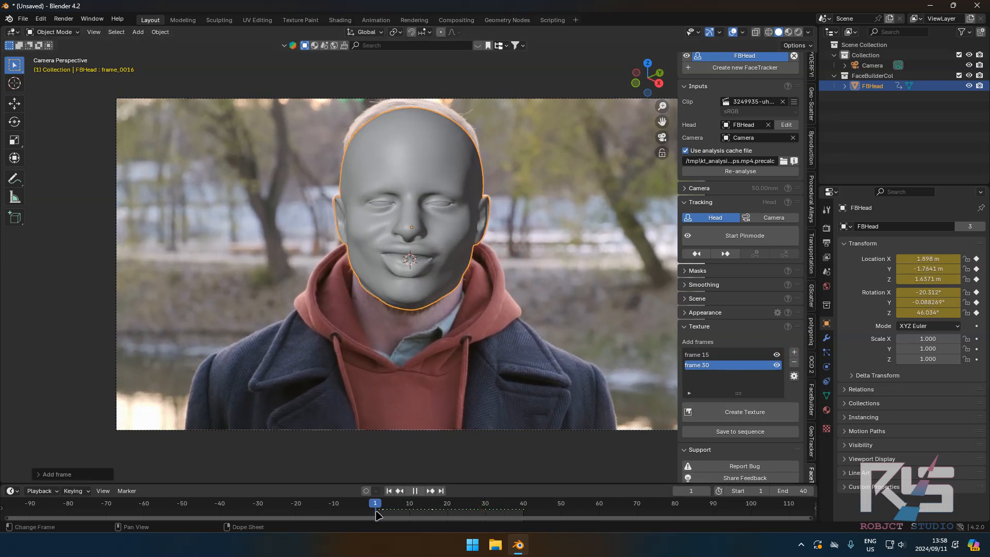
left_click(794, 352)
left_click_drag(382, 503, 402, 504)
left_click(795, 352)
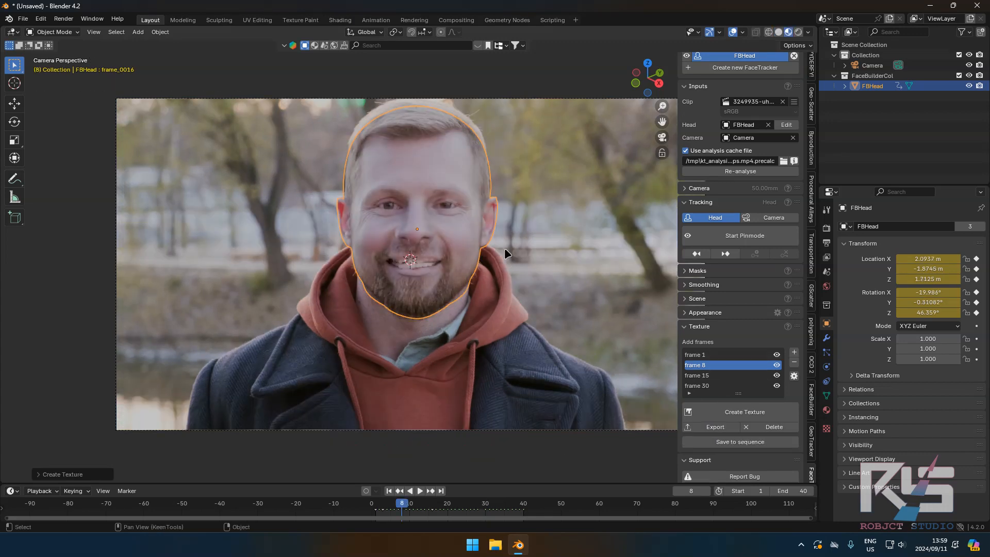
Step: Play the clip with the textured head, inspect the head from outside the camera, and return to the camera view
key("space")
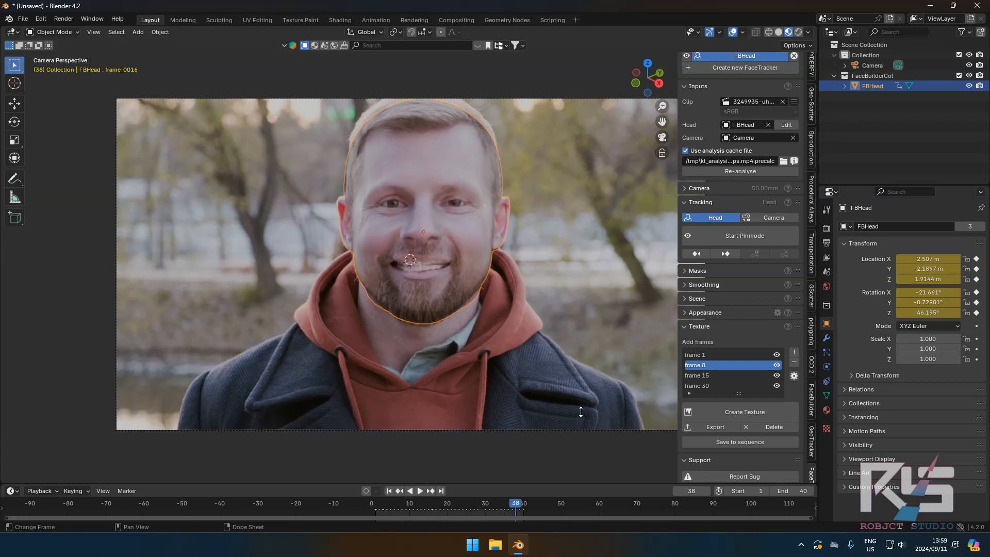
key("space")
middle_click_drag(490, 392, 314, 277)
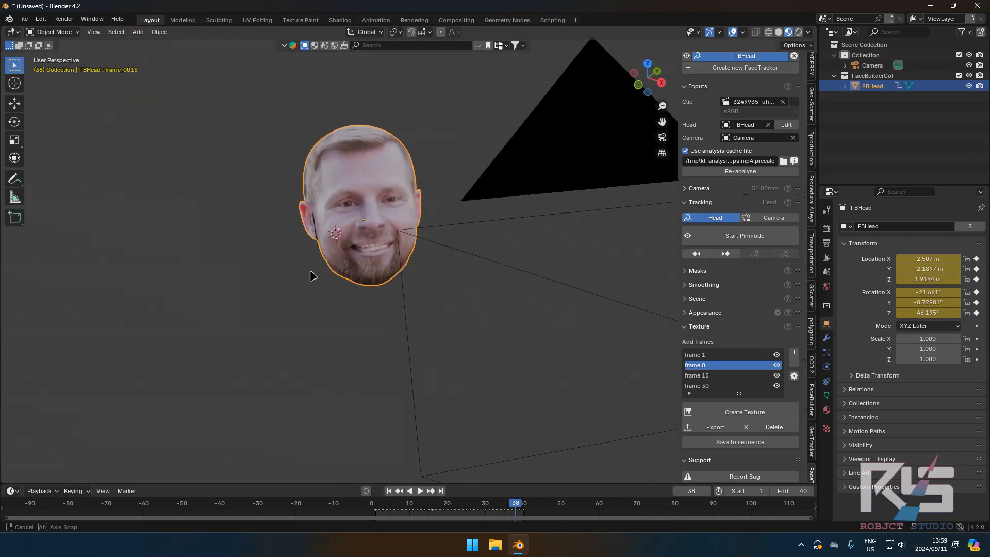
key("KP_0")
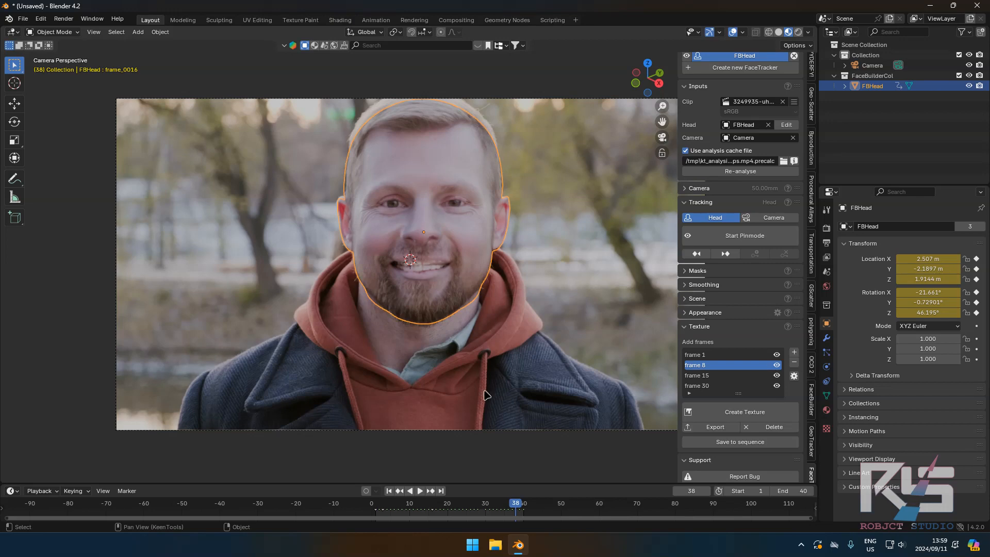
Step: Deselect the head and display the World surface settings
left_click(879, 147)
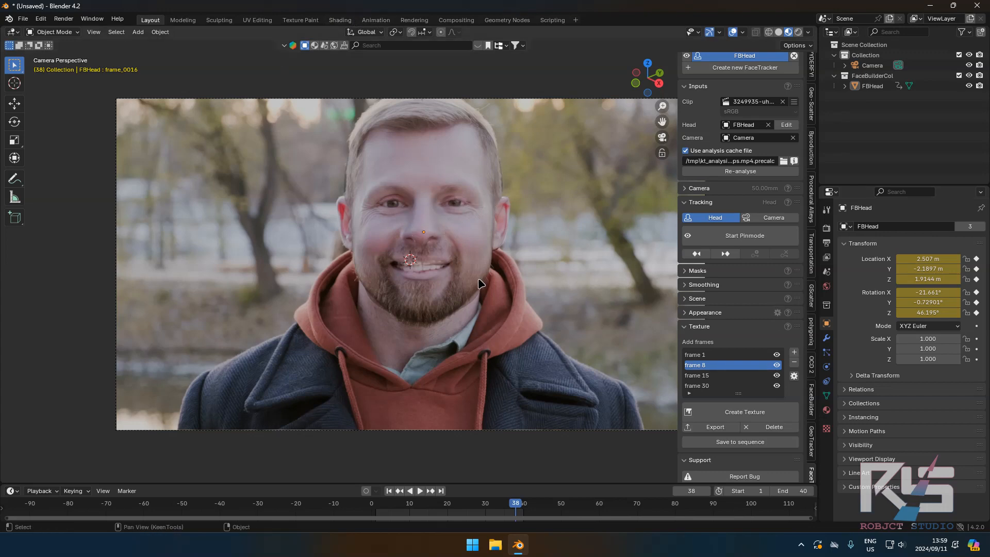
left_click(826, 286)
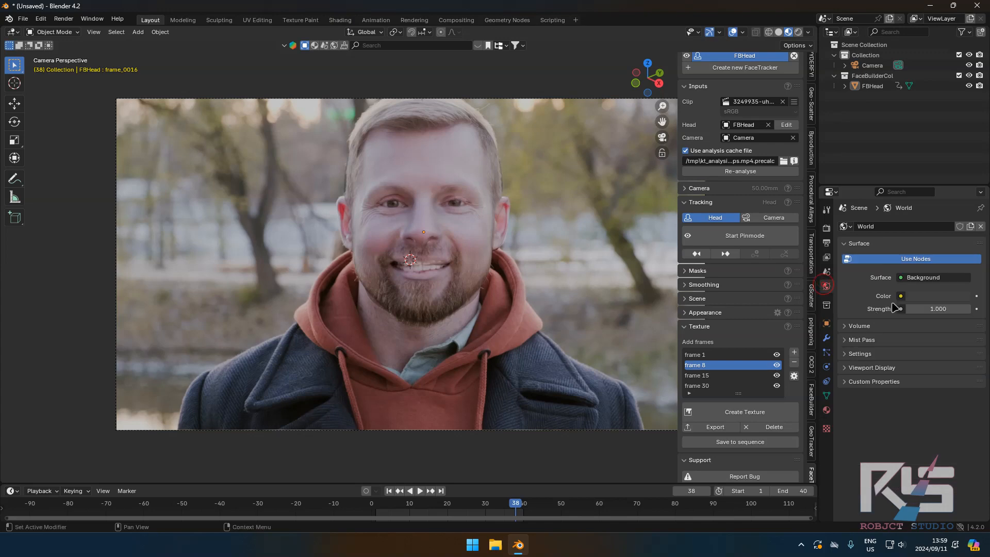
left_click(935, 278)
left_click(900, 297)
Step: Split the 3D viewport vertically and turn the narrow new area into an Asset Browser
left_click(178, 61)
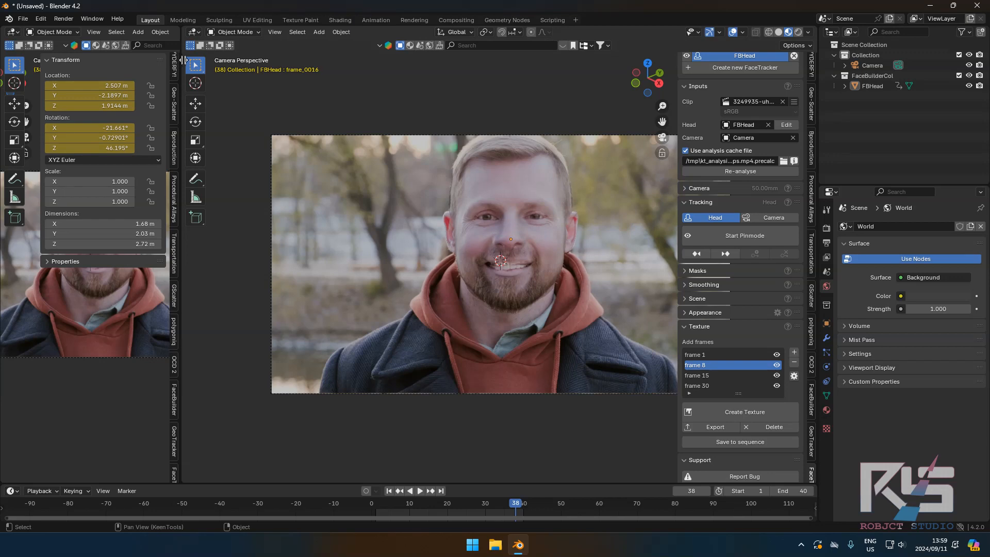
left_click_drag(184, 59, 187, 60)
left_click(11, 31)
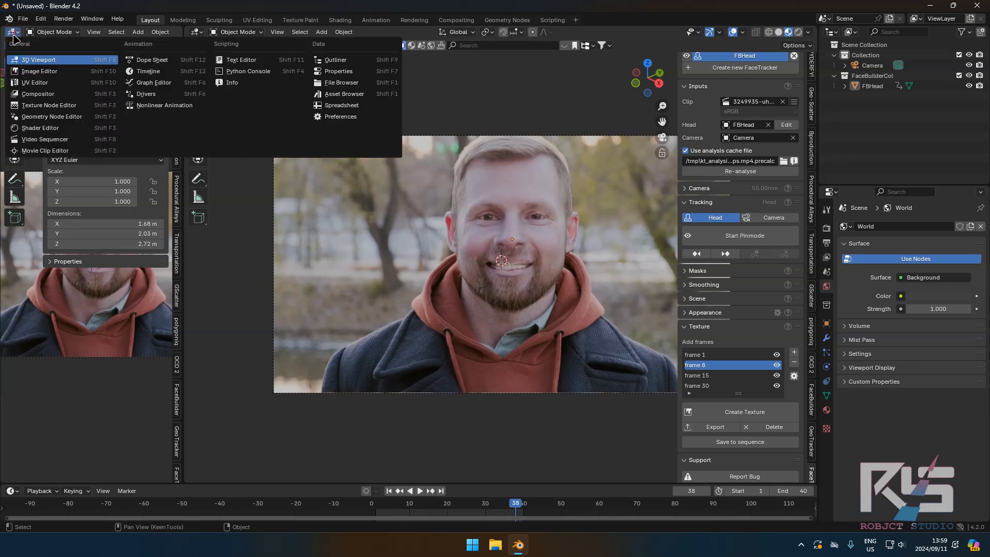
left_click(344, 94)
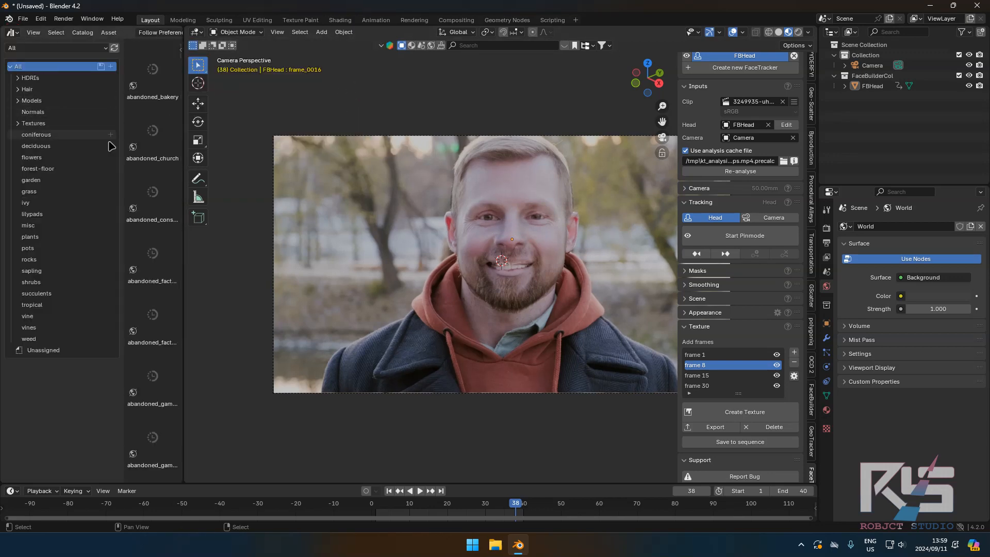
Step: Show the HDRIs of the Poly Haven library in the Asset Browser and widen the browser area
left_click(51, 47)
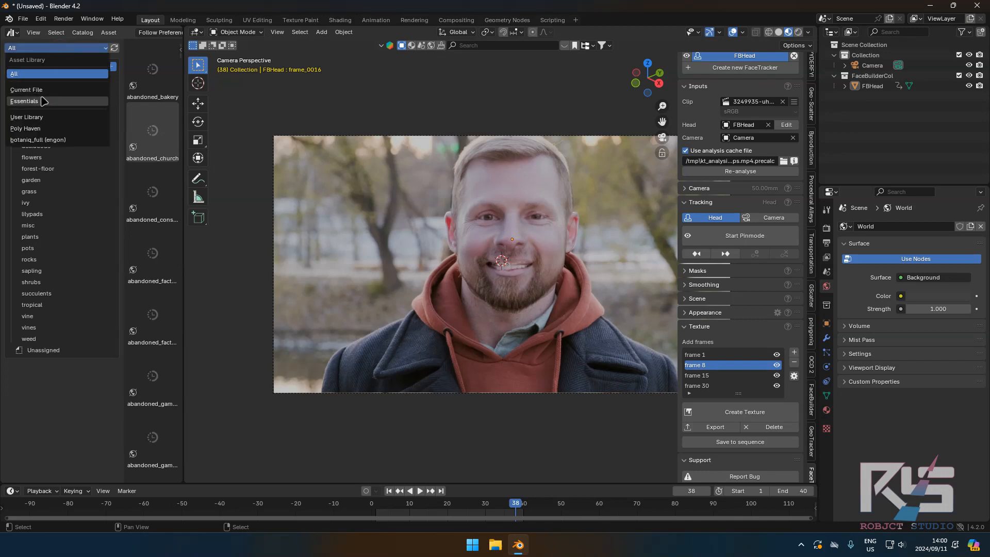
left_click(31, 129)
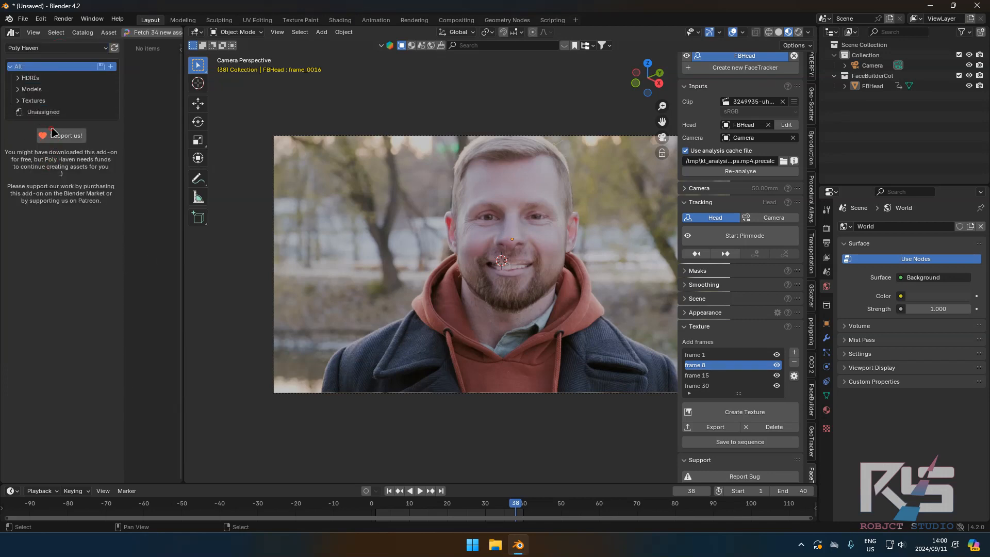
left_click(31, 78)
left_click_drag(184, 109, 257, 110)
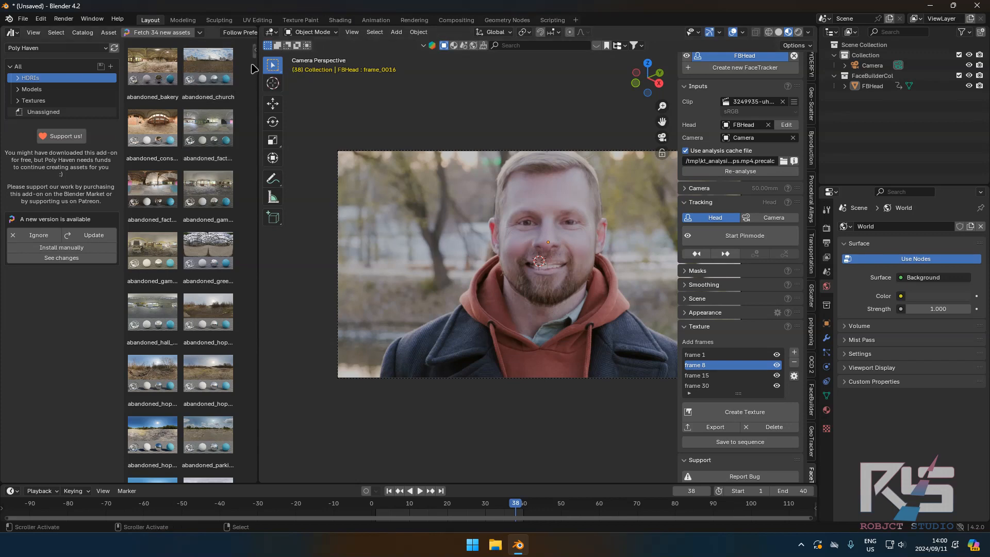
Step: Apply the abandoned_hopper_terminal_03 HDRI to the scene's world and ignore the Poly Haven add-on update
scroll(219, 208, "down", 2)
scroll(220, 211, "down", 2)
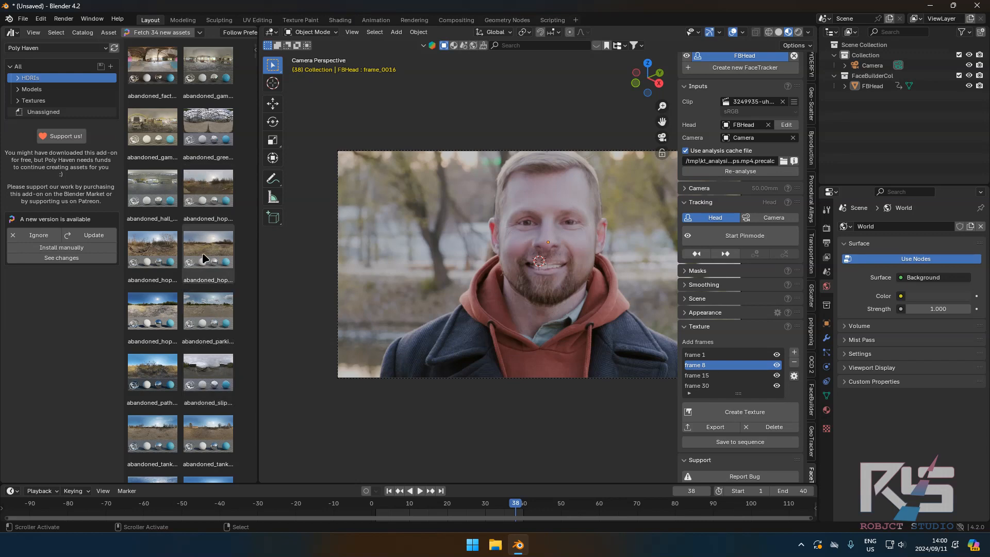
left_click_drag(218, 254, 547, 268)
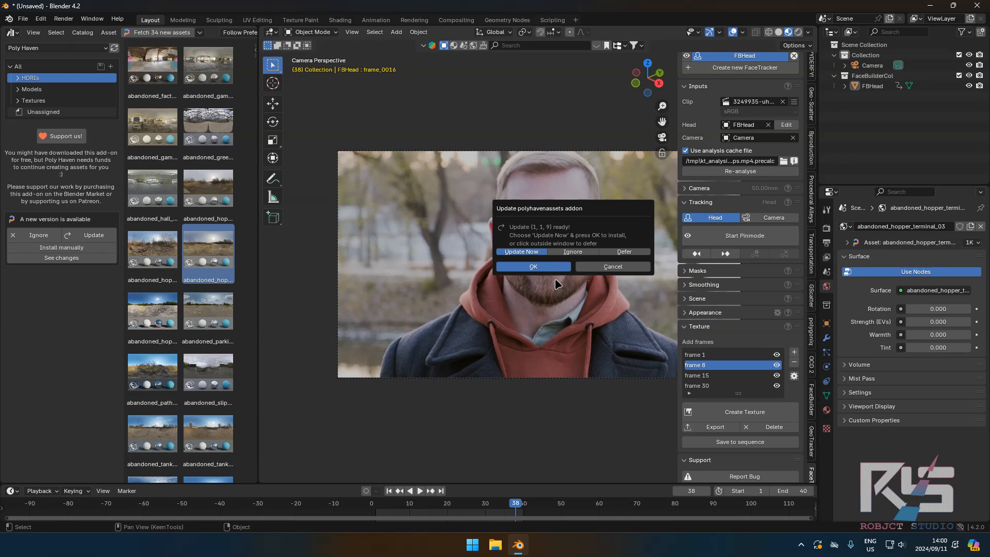
left_click(575, 253)
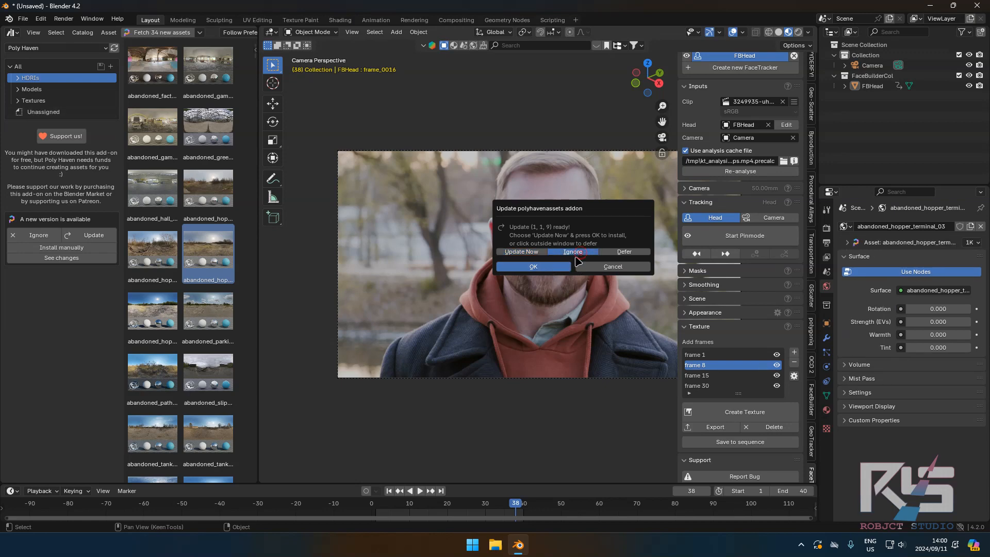
left_click(554, 268)
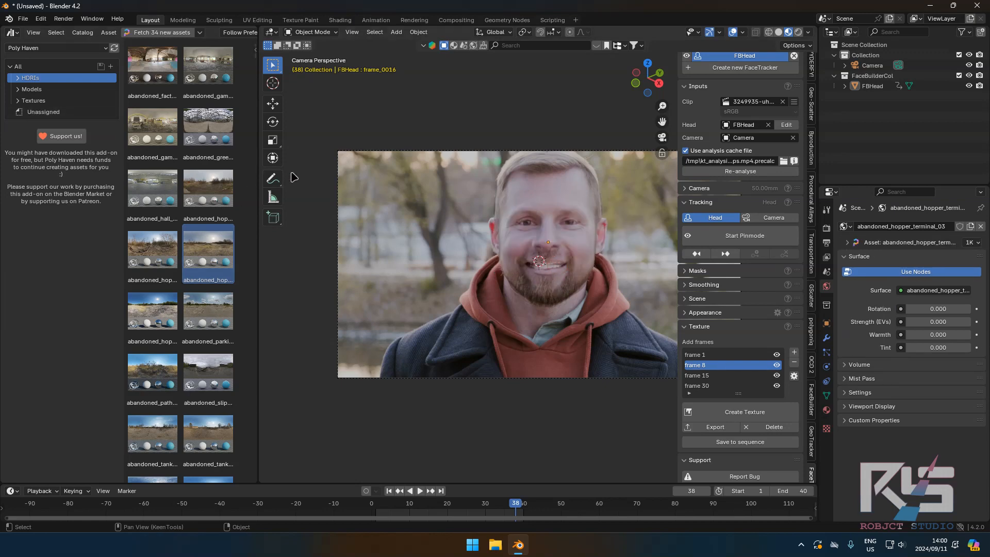
Step: Examine the HDRI-lit textured face up close, both from an orbited angle and through the camera
scroll(576, 230, "up", 4)
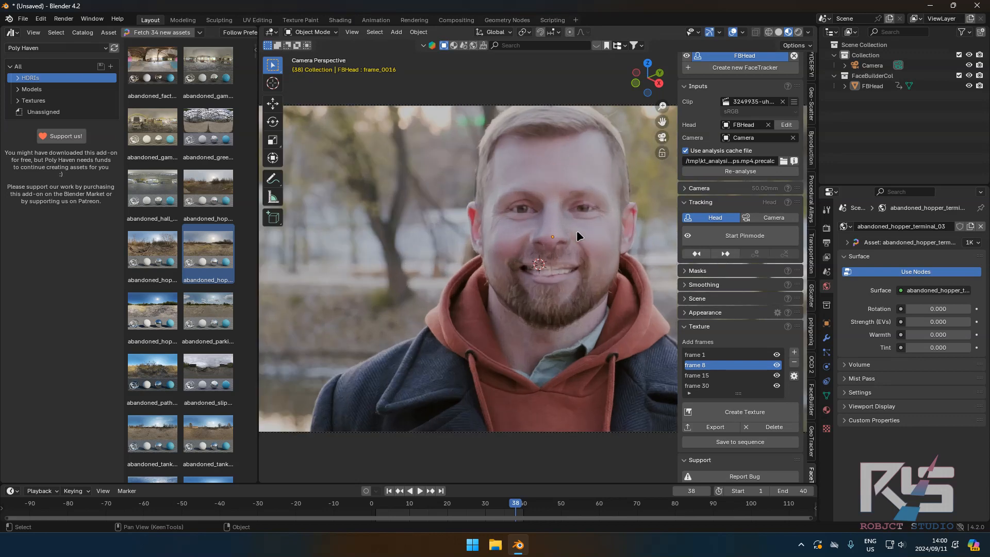
scroll(576, 230, "down", 2)
scroll(576, 230, "up", 3)
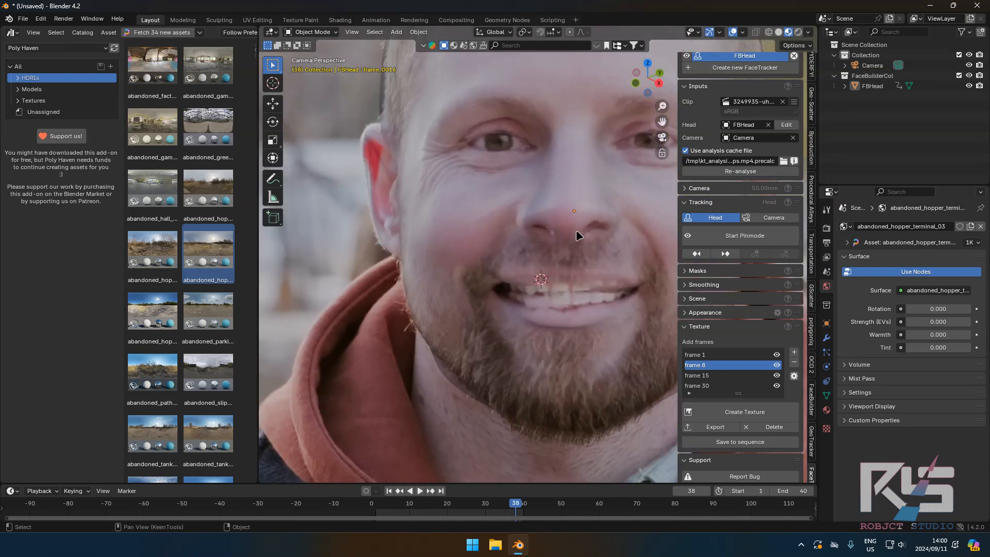
middle_click_drag(540, 252, 594, 243)
key("KP_0")
scroll(594, 242, "down", 2)
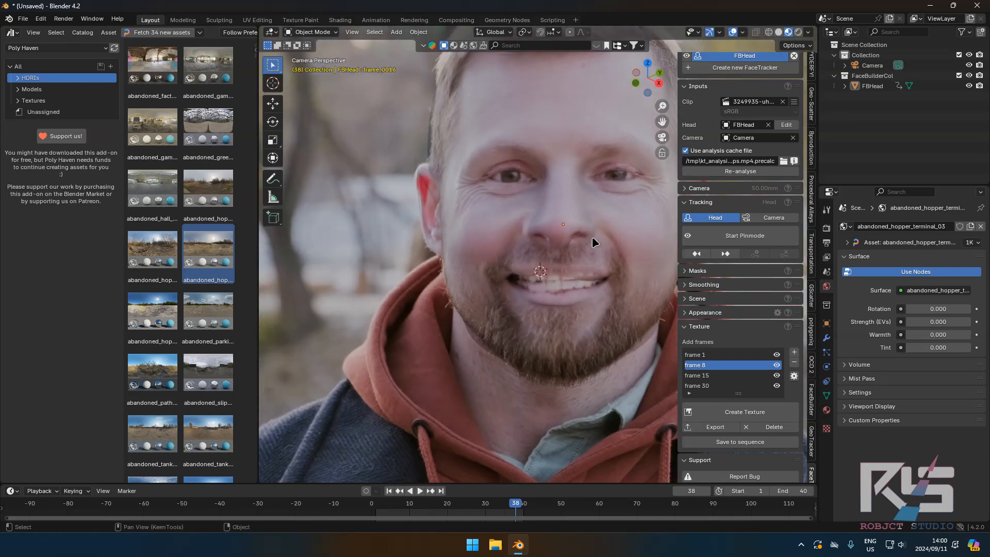
Step: Open the FBHead_preview_mat node tree in the Shading workspace and view the head through the camera
left_click(931, 292)
left_click(336, 20)
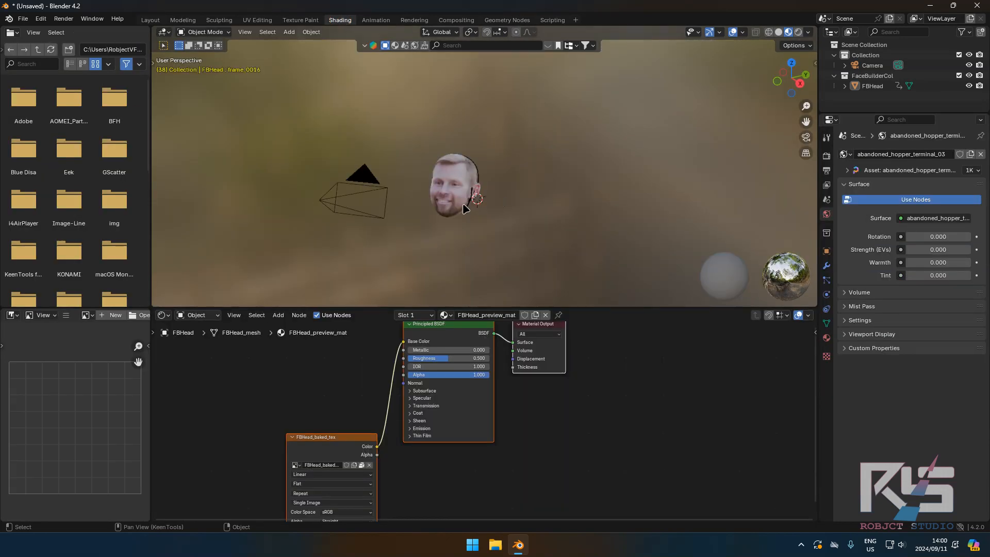
key("KP_0")
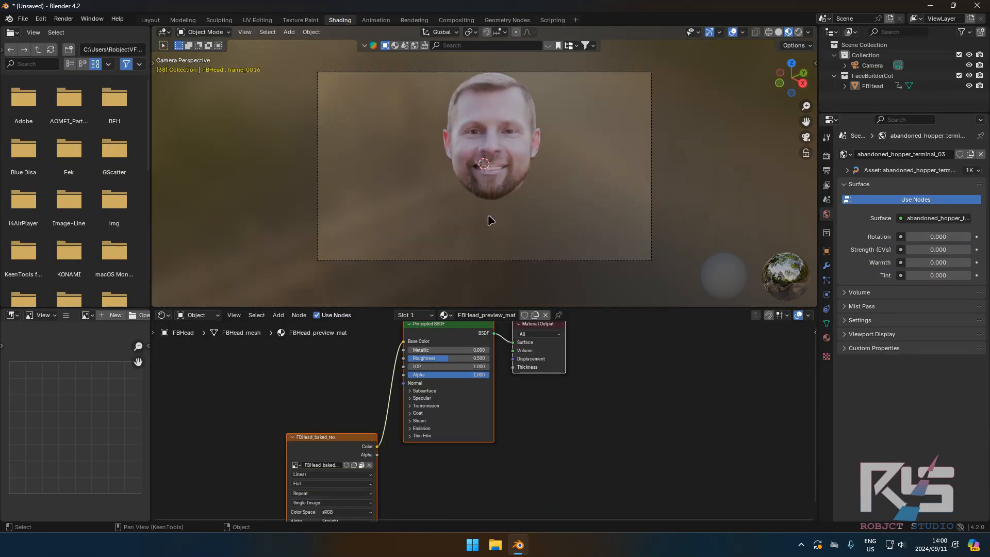
middle_click_drag(516, 399, 629, 425)
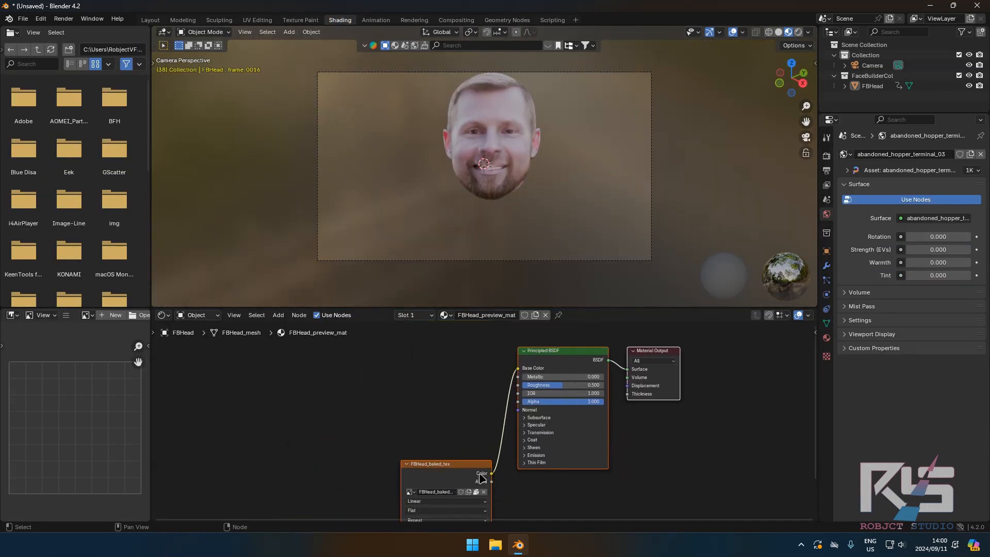
left_click_drag(463, 465, 512, 457)
scroll(601, 459, "down", 7)
middle_click_drag(603, 457, 591, 403)
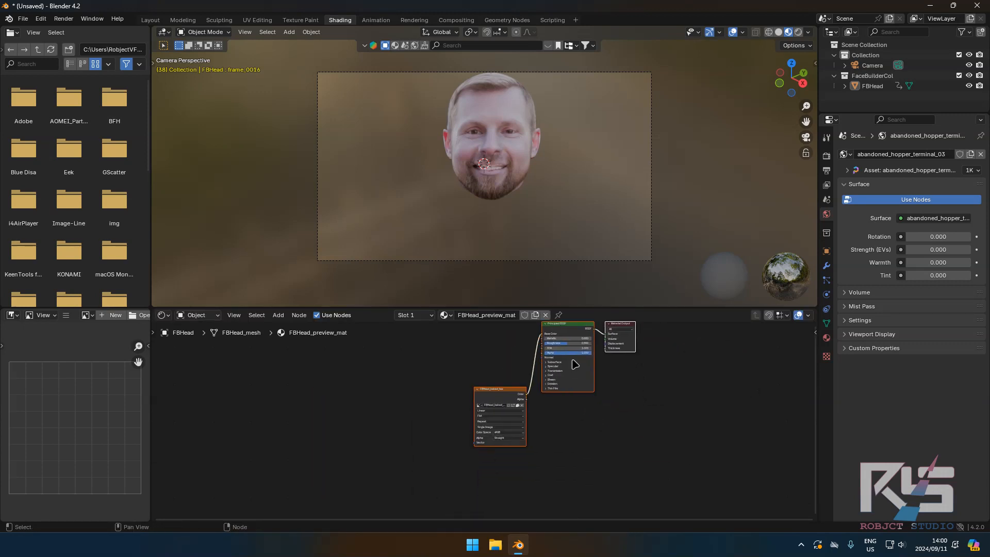
Step: Move the FBHead_baked_tex image texture node away from the Principled BSDF node to spread out the node tree
left_click_drag(581, 330, 610, 339)
scroll(516, 399, "up", 1)
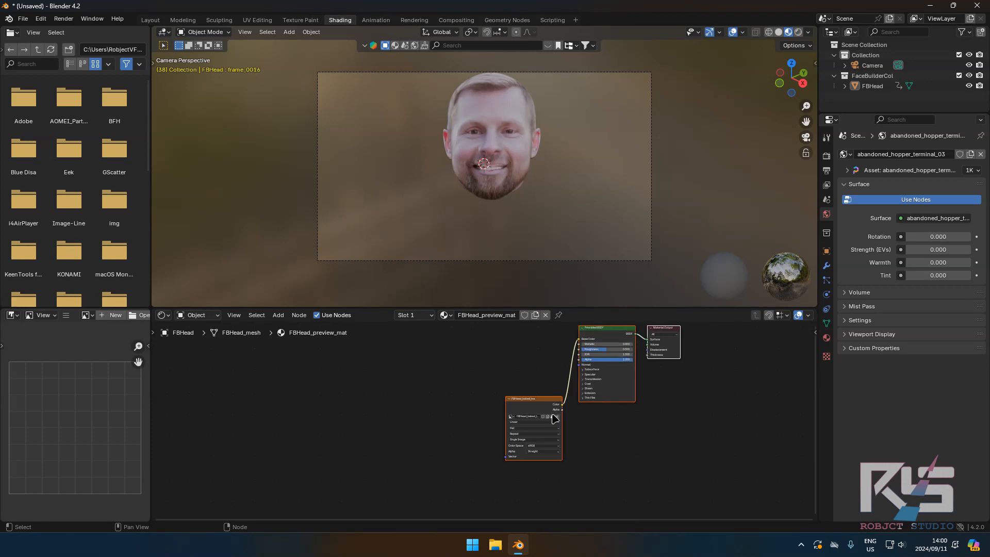
left_click(601, 425)
left_click(536, 404)
key("g")
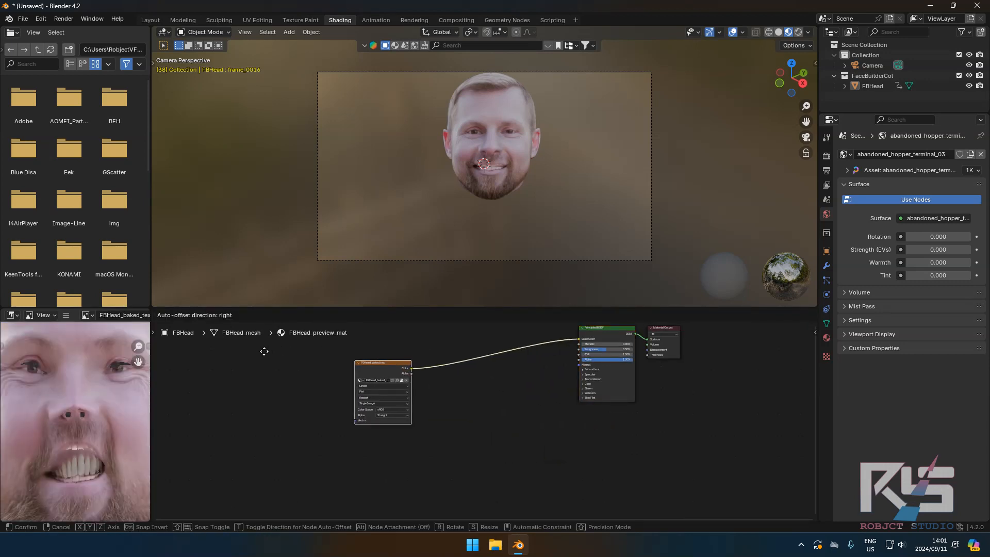
left_click(260, 351)
Step: Widen the image editor area and examine the baked face texture in it
middle_click_drag(101, 412, 42, 406)
scroll(80, 403, "down", 4)
scroll(83, 406, "up", 4)
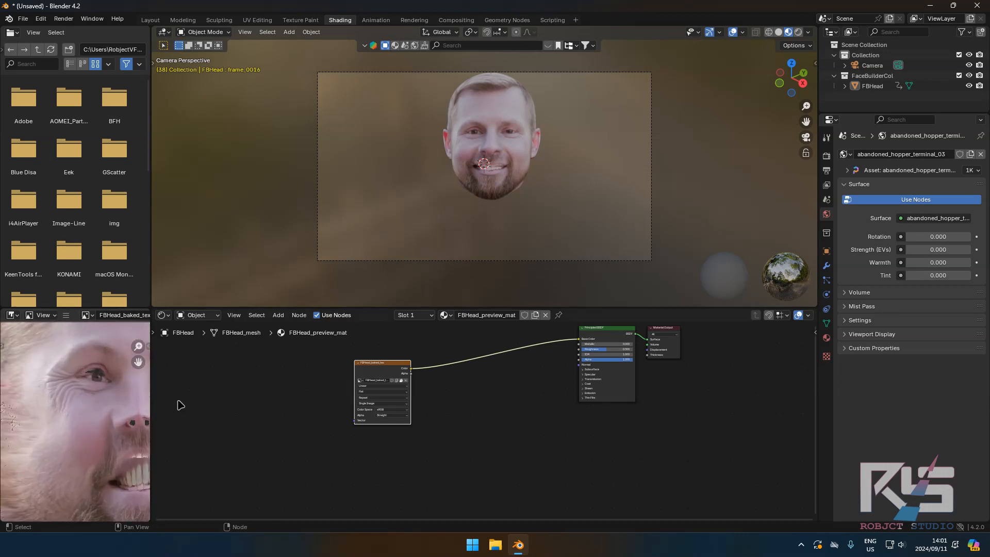
left_click_drag(151, 404, 313, 405)
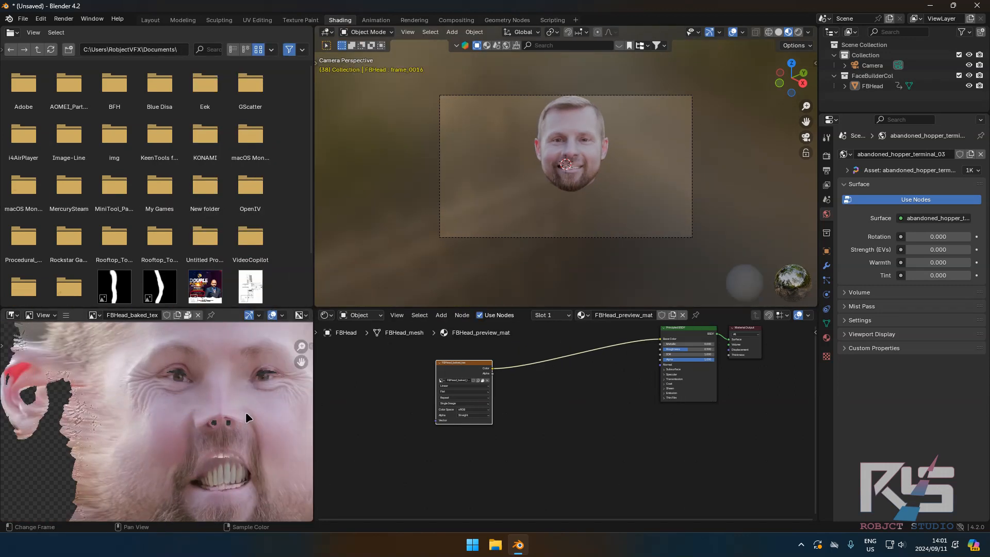
middle_click_drag(245, 411, 176, 415)
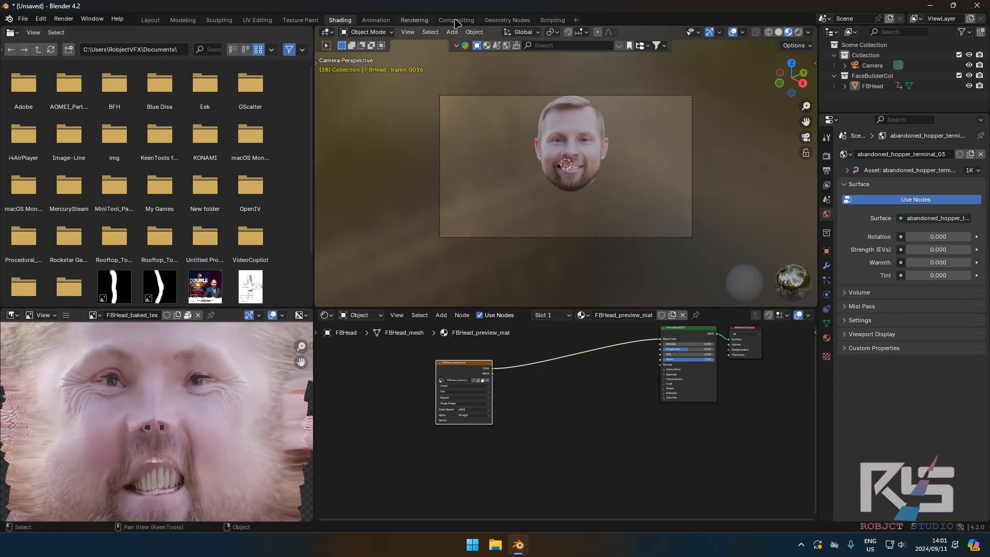
Step: Switch to the Texture Paint workspace and show the head's face up close in the 3D view
left_click(300, 20)
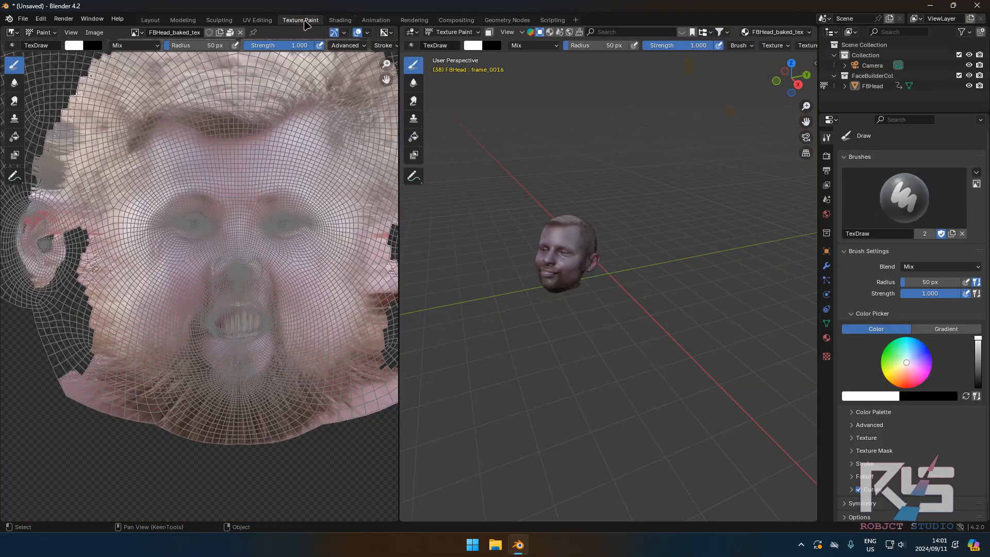
scroll(563, 249, "up", 2)
middle_click_drag(563, 249, 550, 268)
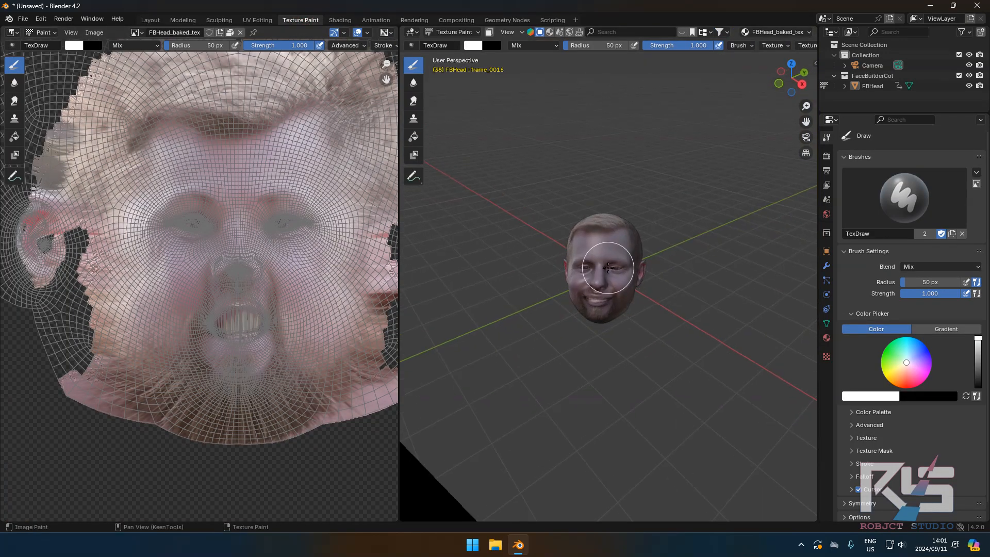
scroll(608, 265, "up", 10)
scroll(608, 267, "down", 5)
scroll(608, 267, "up", 3)
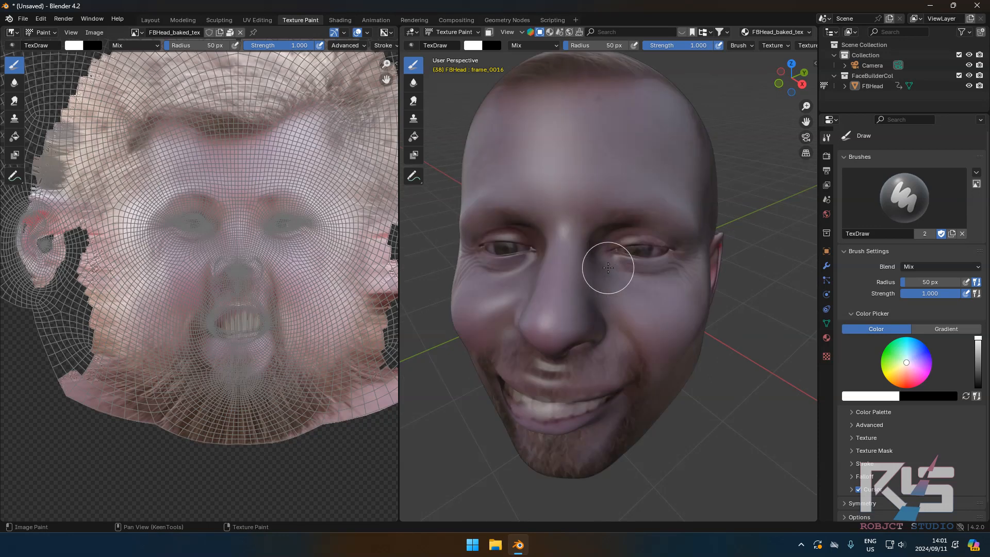
middle_click_drag(555, 292, 644, 201, "shift")
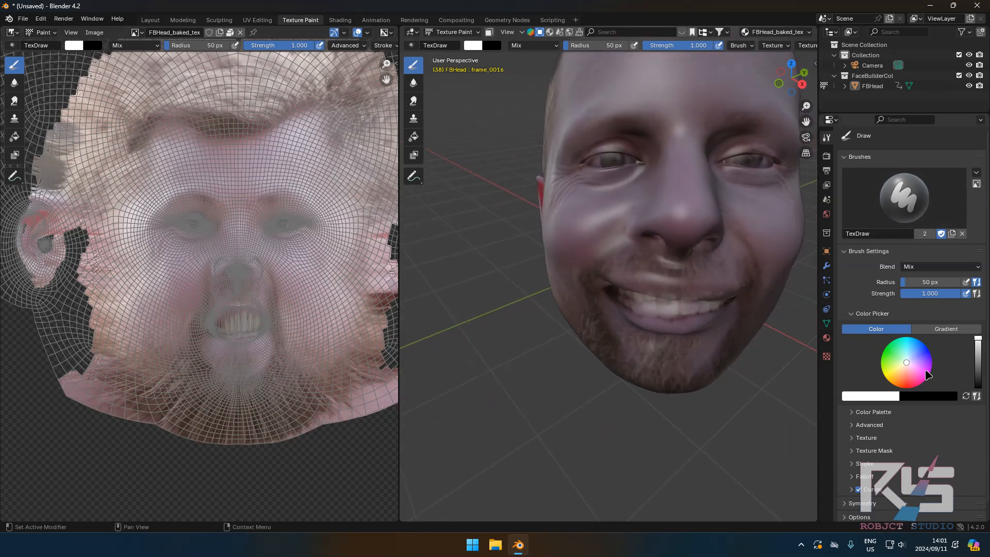
Step: Set the TexDraw brush colour to blue and paint the right half of the face on the flat baked texture, up to the centre line
left_click_drag(909, 366, 929, 352)
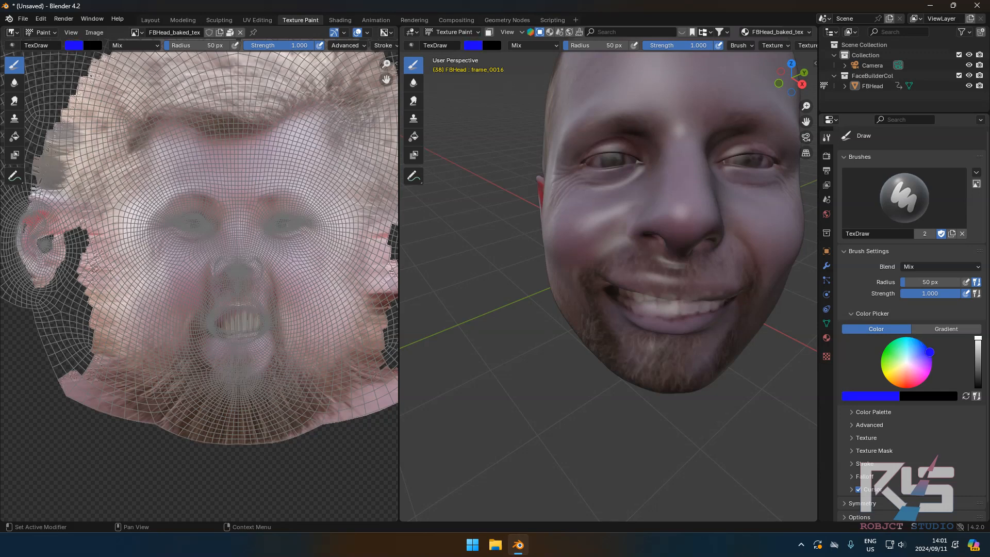
mouse_move(307, 135)
left_mouse_down()
mouse_move(266, 165)
mouse_move(258, 217)
mouse_move(327, 356)
mouse_move(281, 330)
mouse_move(340, 171)
mouse_move(281, 144)
mouse_move(290, 274)
mouse_move(265, 163)
mouse_move(329, 295)
mouse_move(264, 132)
mouse_move(343, 126)
mouse_move(358, 225)
mouse_move(343, 333)
mouse_move(312, 398)
mouse_move(368, 361)
mouse_move(361, 283)
mouse_move(279, 393)
mouse_move(359, 326)
mouse_move(269, 235)
mouse_move(312, 250)
mouse_move(317, 369)
left_mouse_up()
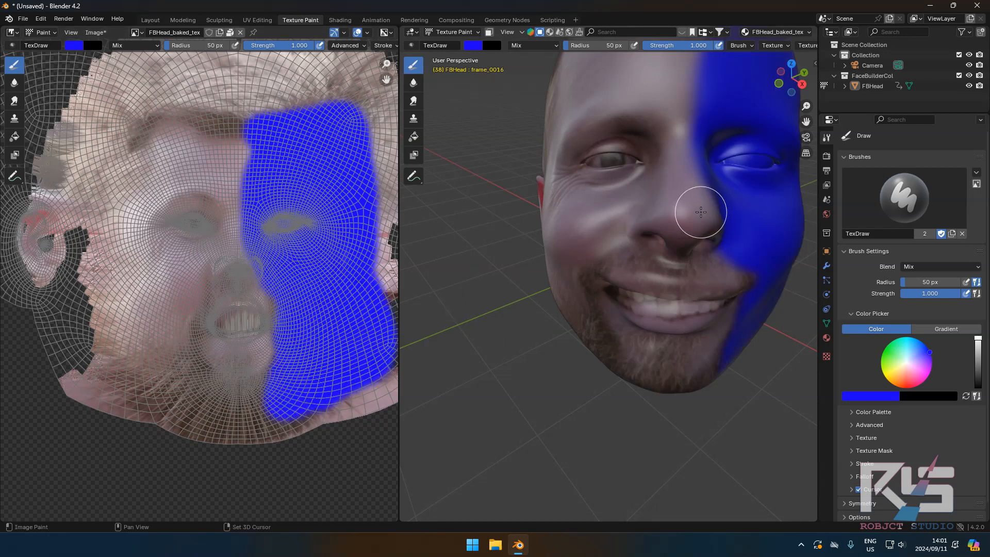
mouse_move(701, 210)
middle_mouse_down()
mouse_move(646, 238)
mouse_move(674, 240)
middle_mouse_up()
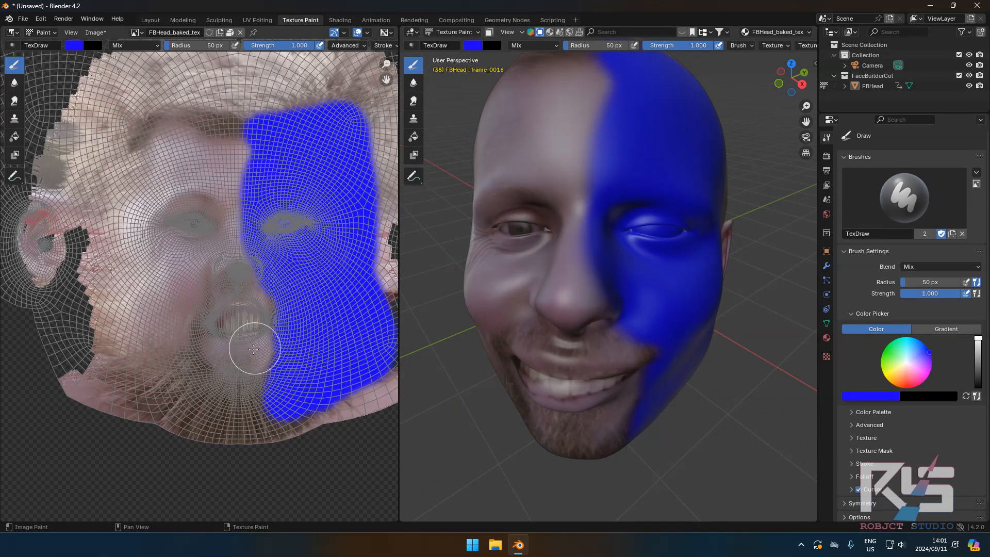
mouse_move(253, 349)
left_mouse_down()
mouse_move(265, 327)
mouse_move(247, 254)
mouse_move(251, 133)
left_mouse_up()
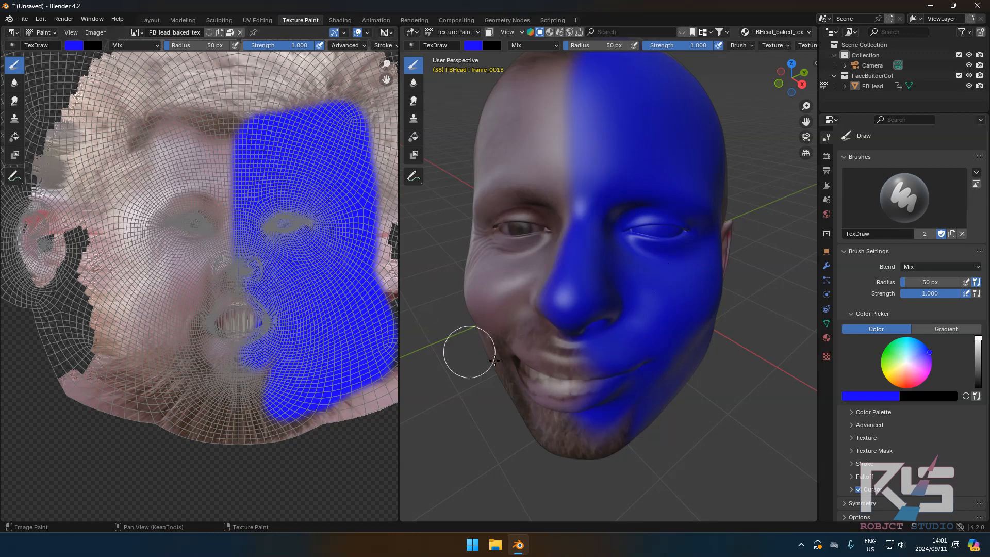
Step: Set the brush colour to red, paint the left half and chin of the face on the flat texture, and return to the Layout workspace
left_click(908, 353)
left_click_drag(909, 354, 910, 388)
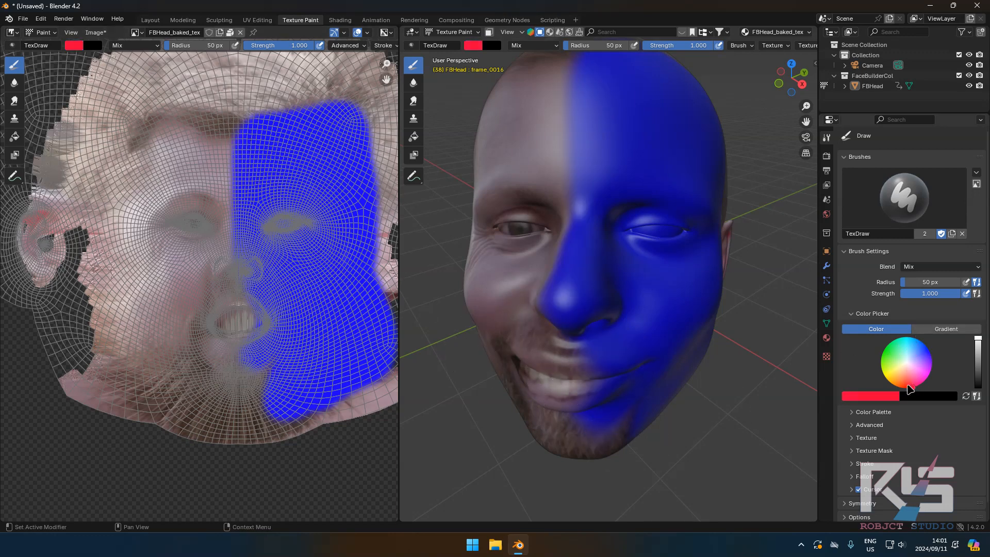
mouse_move(185, 132)
left_mouse_down()
mouse_move(159, 206)
mouse_move(168, 336)
mouse_move(145, 432)
mouse_move(78, 376)
mouse_move(124, 219)
mouse_move(196, 187)
mouse_move(202, 149)
mouse_move(163, 154)
mouse_move(145, 170)
mouse_move(162, 303)
mouse_move(194, 331)
mouse_move(214, 236)
mouse_move(150, 225)
mouse_move(206, 208)
mouse_move(176, 153)
left_mouse_up()
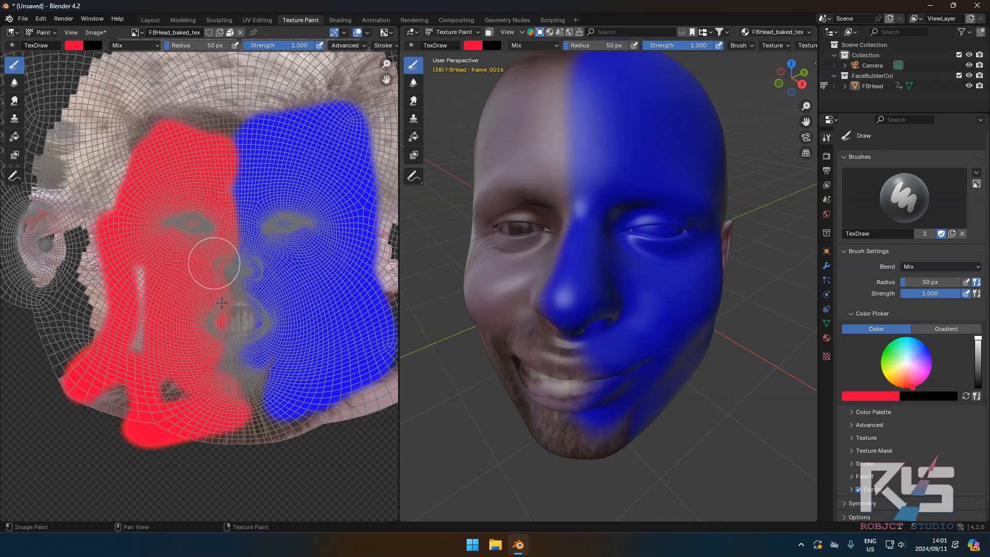
mouse_move(214, 263)
left_mouse_down()
mouse_move(258, 391)
mouse_move(150, 397)
mouse_move(170, 402)
left_mouse_up()
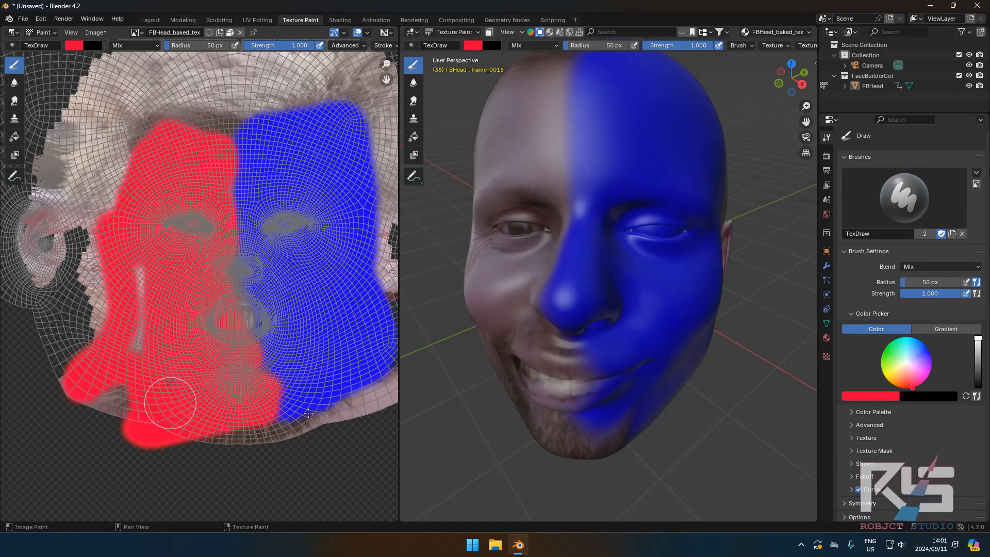
mouse_move(308, 412)
left_mouse_down()
mouse_move(155, 426)
mouse_move(106, 367)
mouse_move(136, 251)
left_mouse_up()
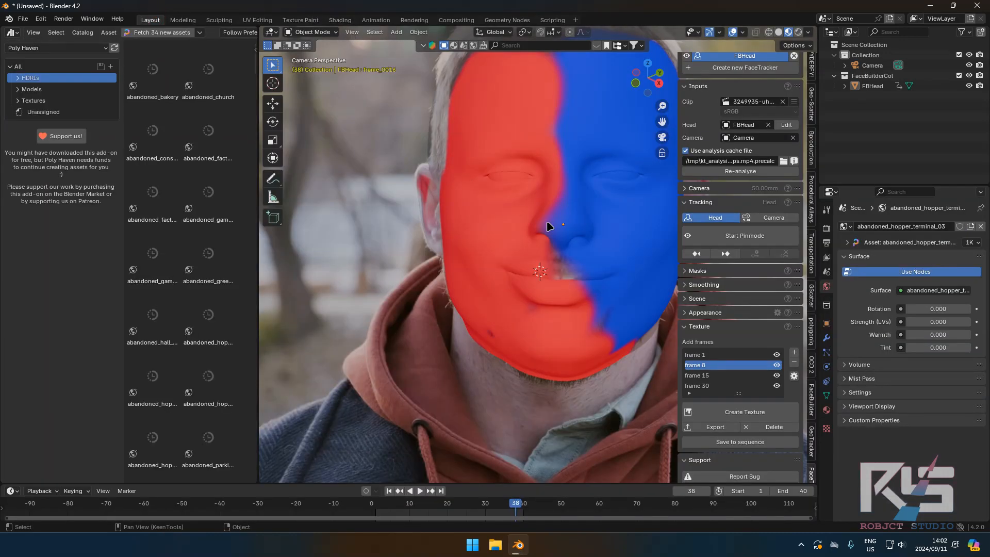
Step: Collapse the FaceTracker Texture settings and try to open the FBHead head for editing from the tracker's inputs
key("KP_0")
key("KP_0")
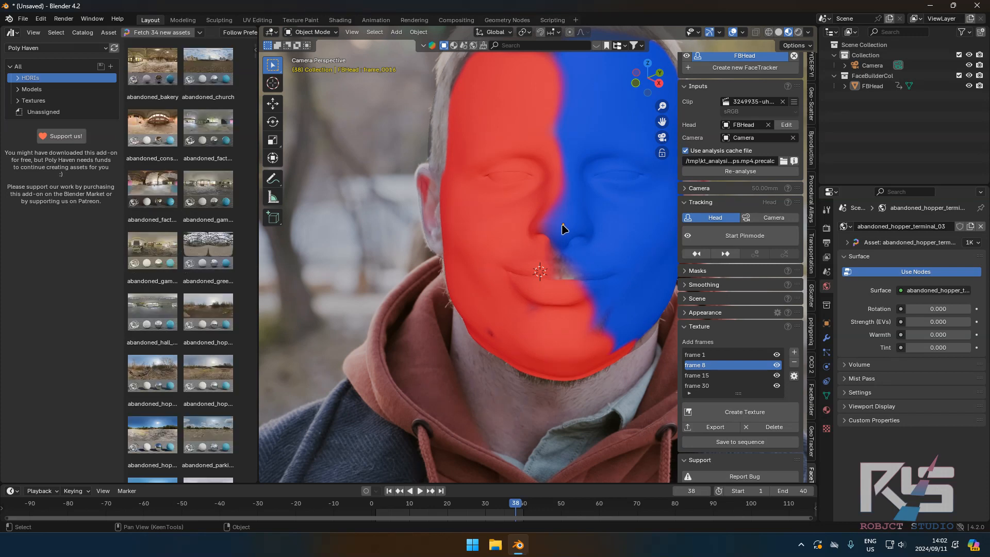
middle_click_drag(563, 229, 431, 253, "shift")
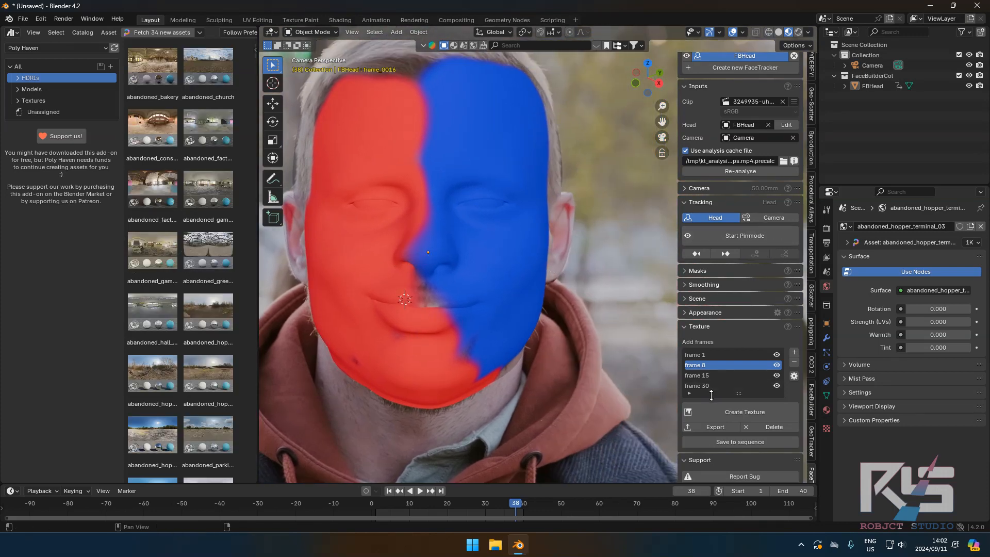
left_click(685, 328)
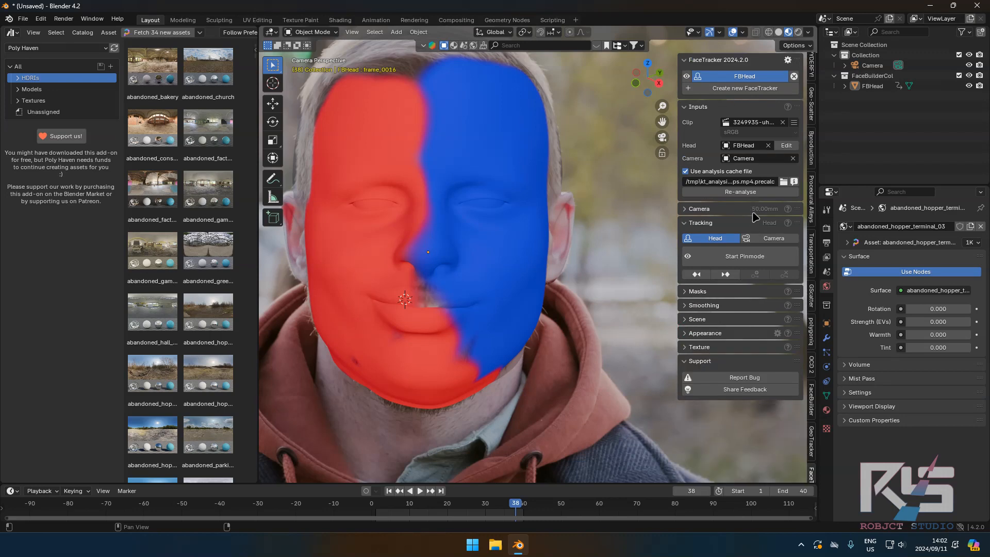
left_click(786, 145)
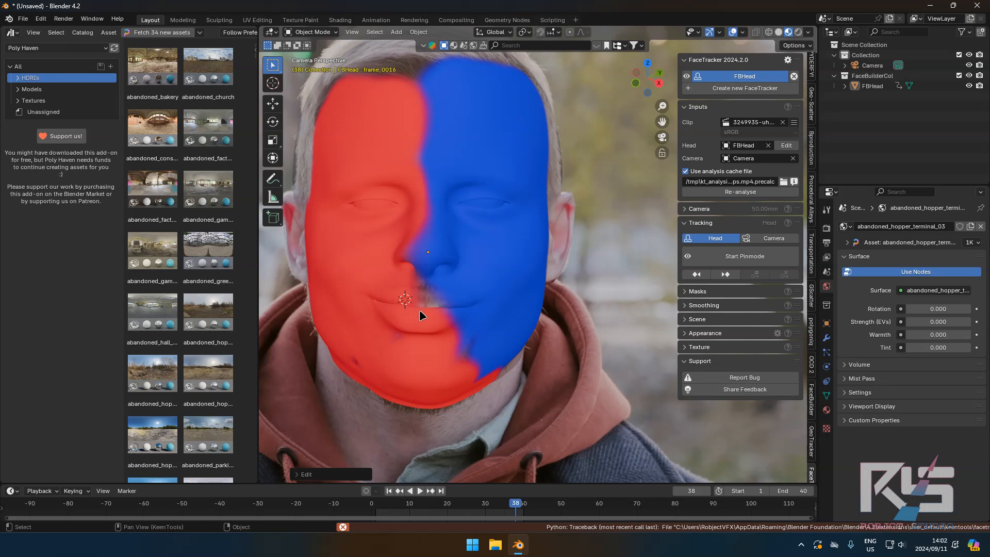
Step: Play the clip from frame 1 through the full camera frame to check the painted face's tracking, and stop playback
key("Home")
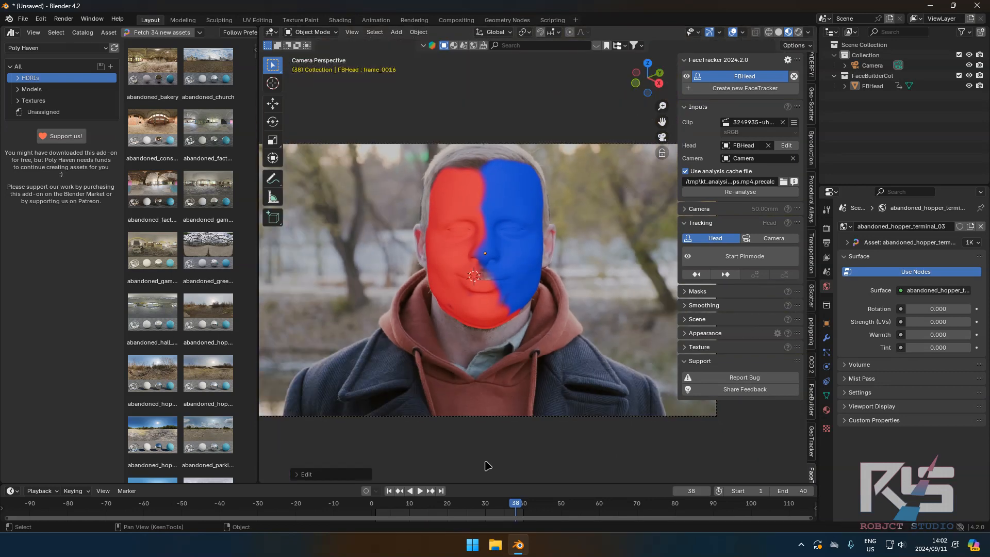
left_click(389, 491)
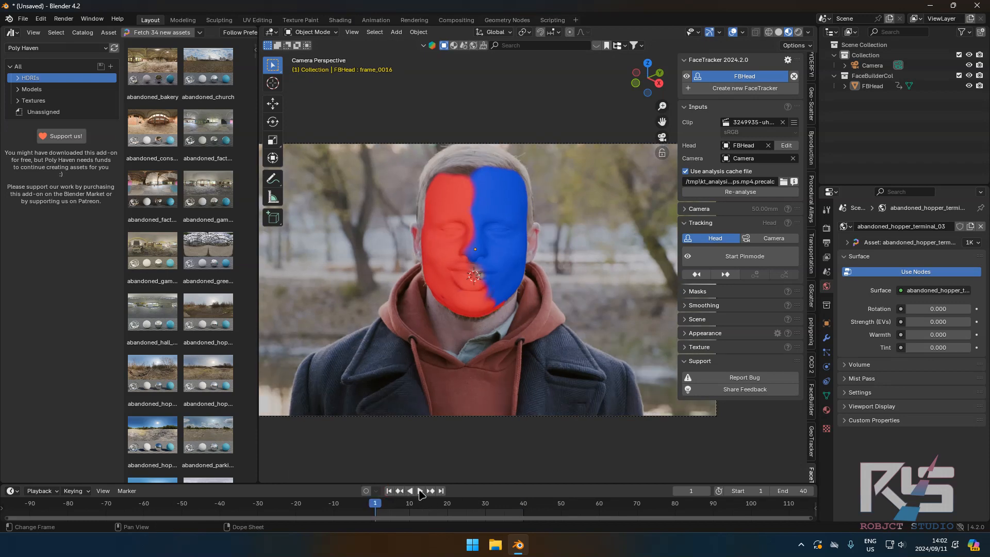
left_click(420, 490)
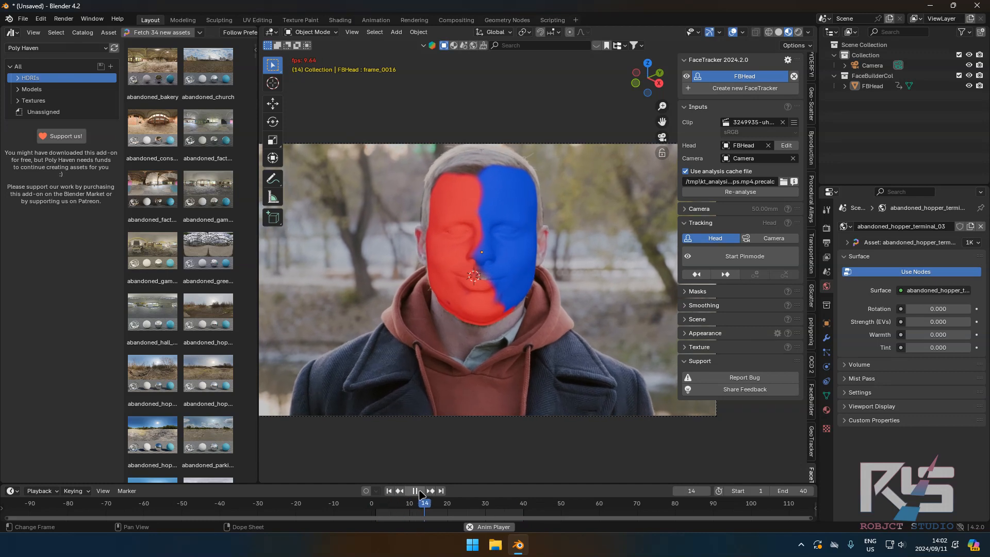
left_click(419, 491)
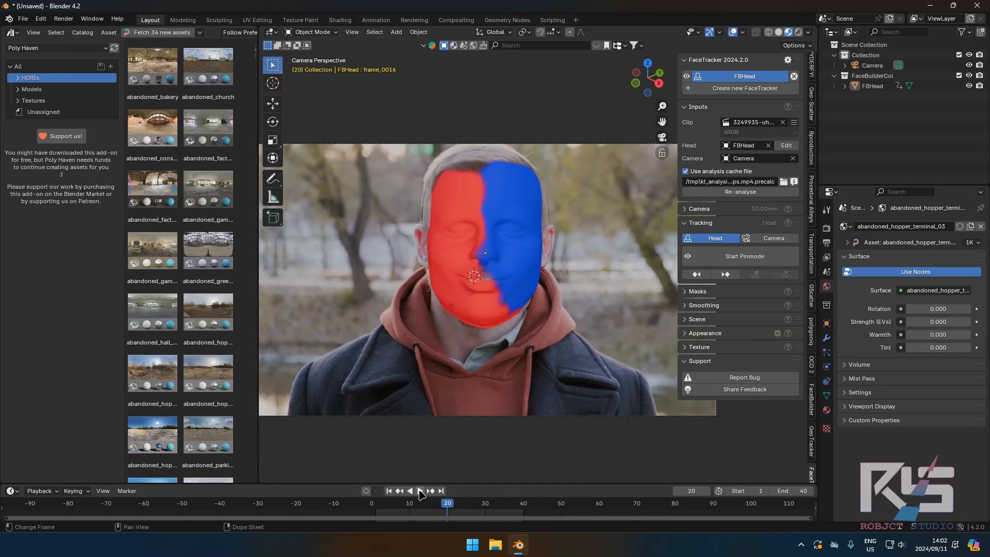